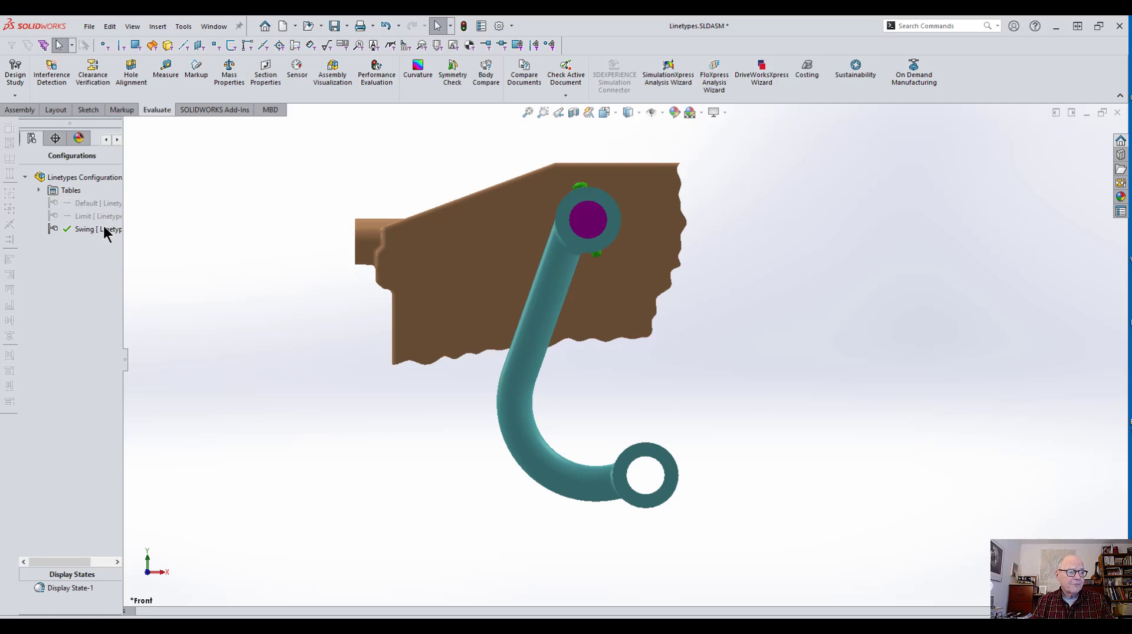
# Step: Activate the Default configuration and try dragging the arm
pyautogui.doubleClick(91, 202)
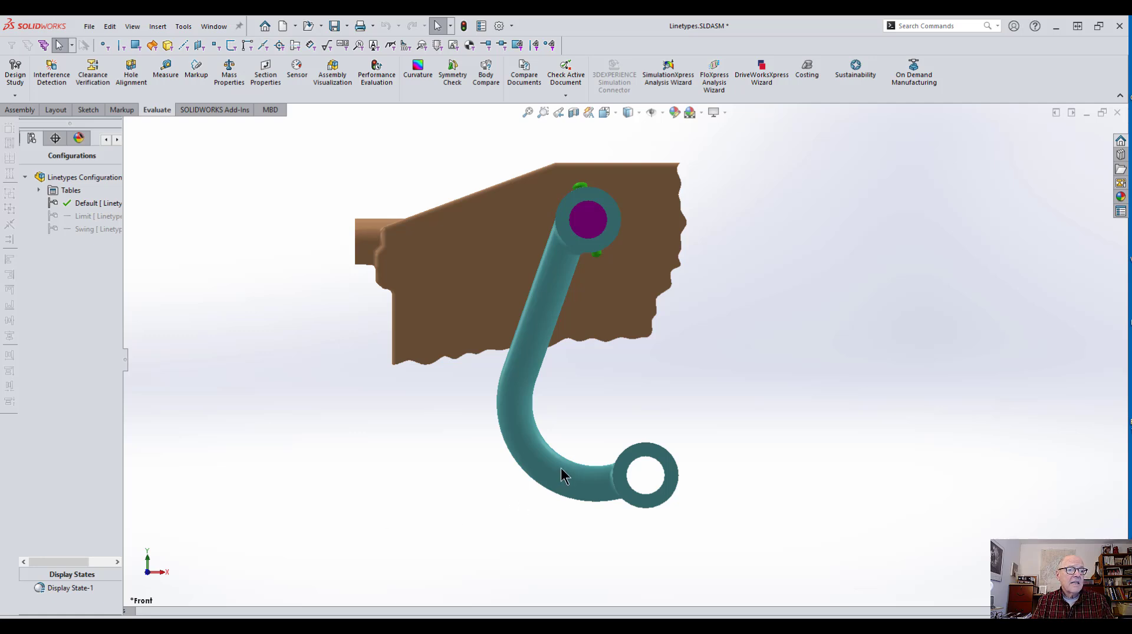
pyautogui.moveTo(560, 468); pyautogui.dragTo(616, 437)
pyautogui.click(649, 343)
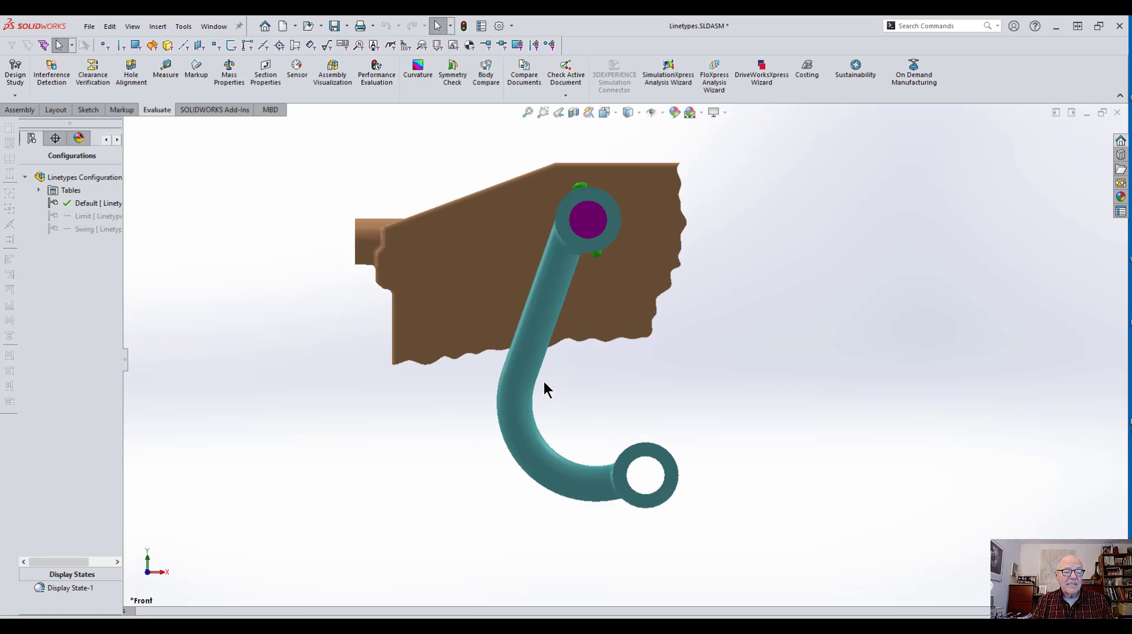
# Step: Activate the Limit configuration and try dragging the arm
pyautogui.doubleClick(88, 216)
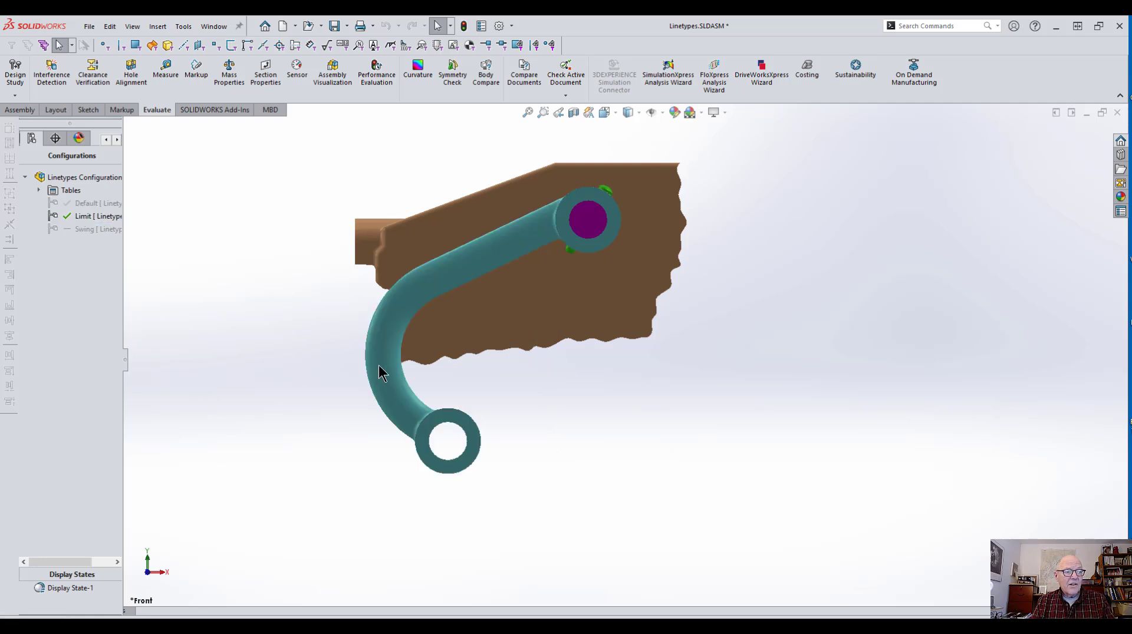
pyautogui.moveTo(380, 368); pyautogui.dragTo(358, 377)
pyautogui.click(208, 277)
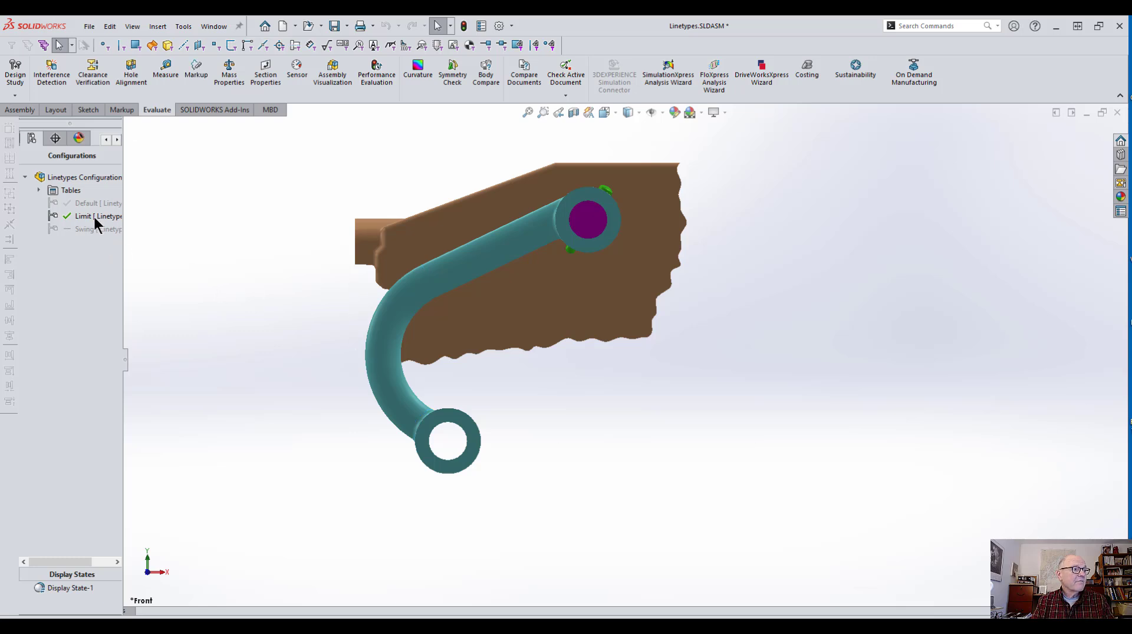
# Step: Activate the Swing configuration and try dragging the arm
pyautogui.doubleClick(86, 230)
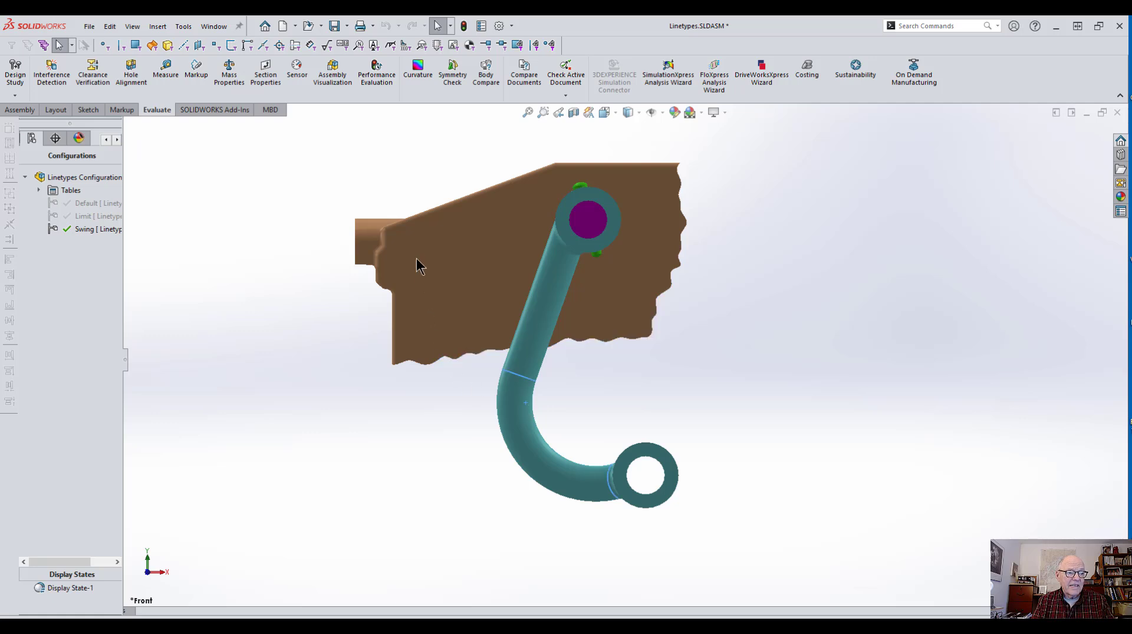
pyautogui.moveTo(516, 424); pyautogui.dragTo(598, 404)
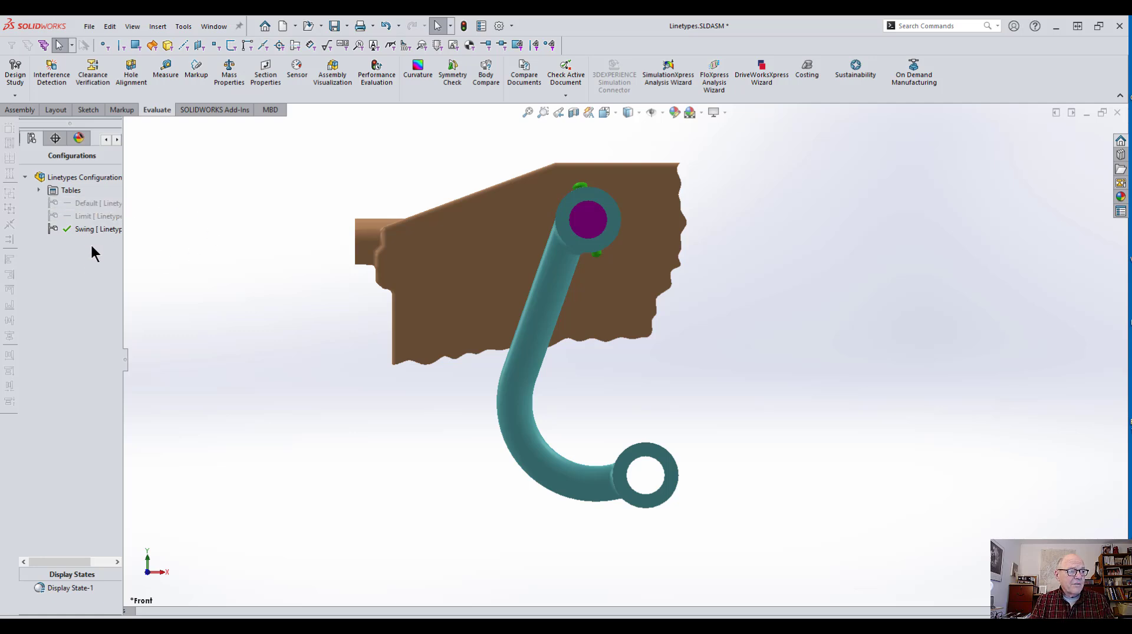
# Step: Make a drawing from the assembly using the B-size millimetre sheet template
pyautogui.click(89, 27)
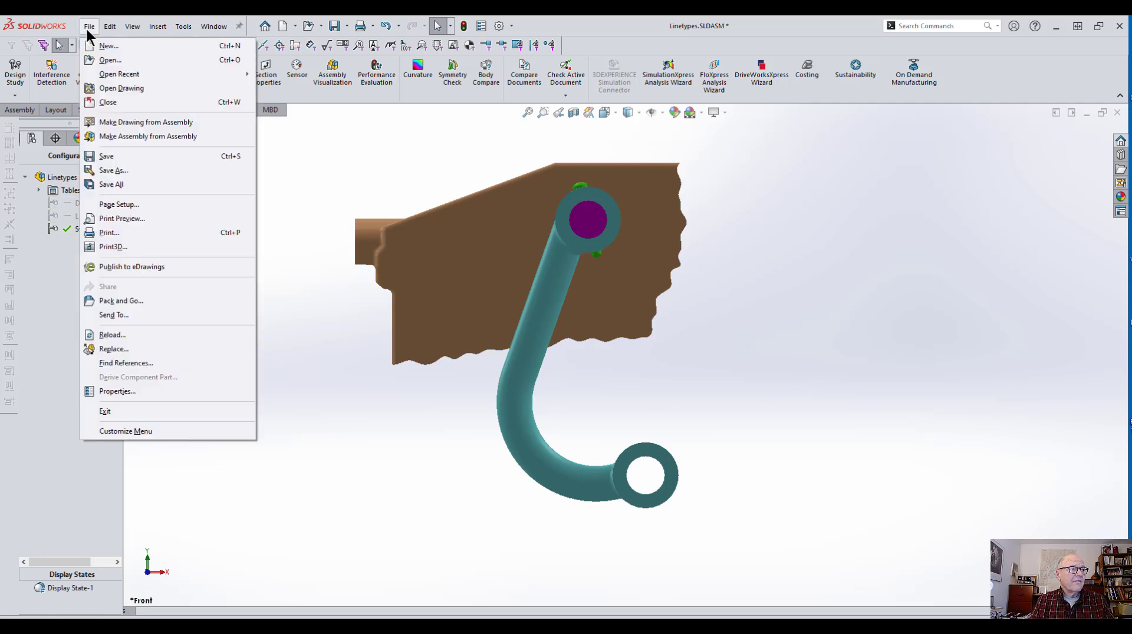
pyautogui.click(106, 122)
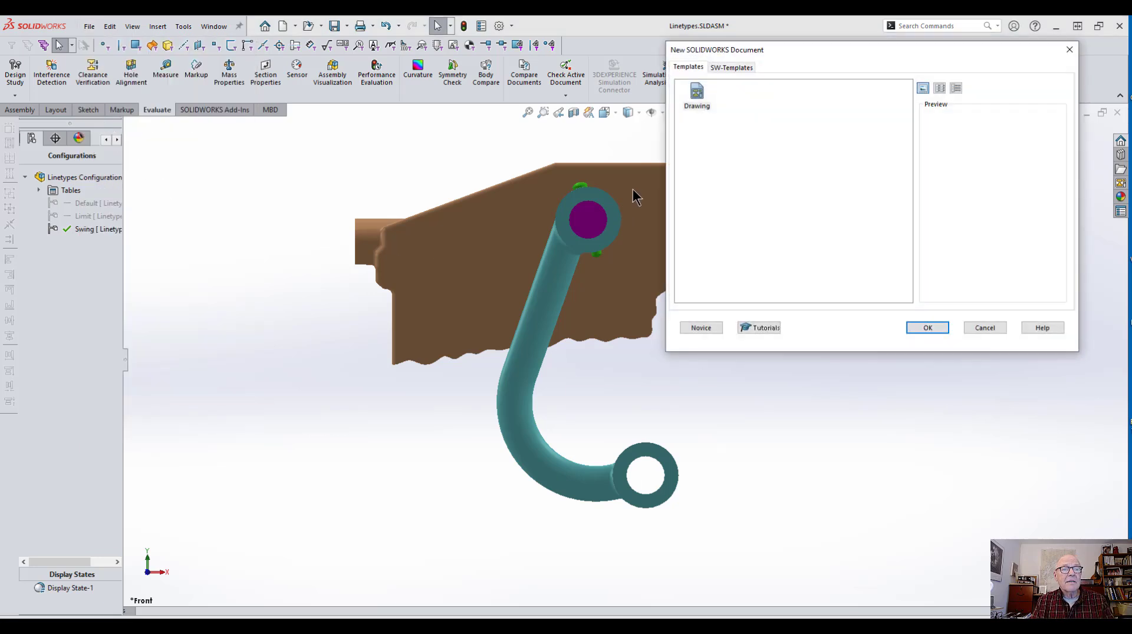
pyautogui.click(734, 68)
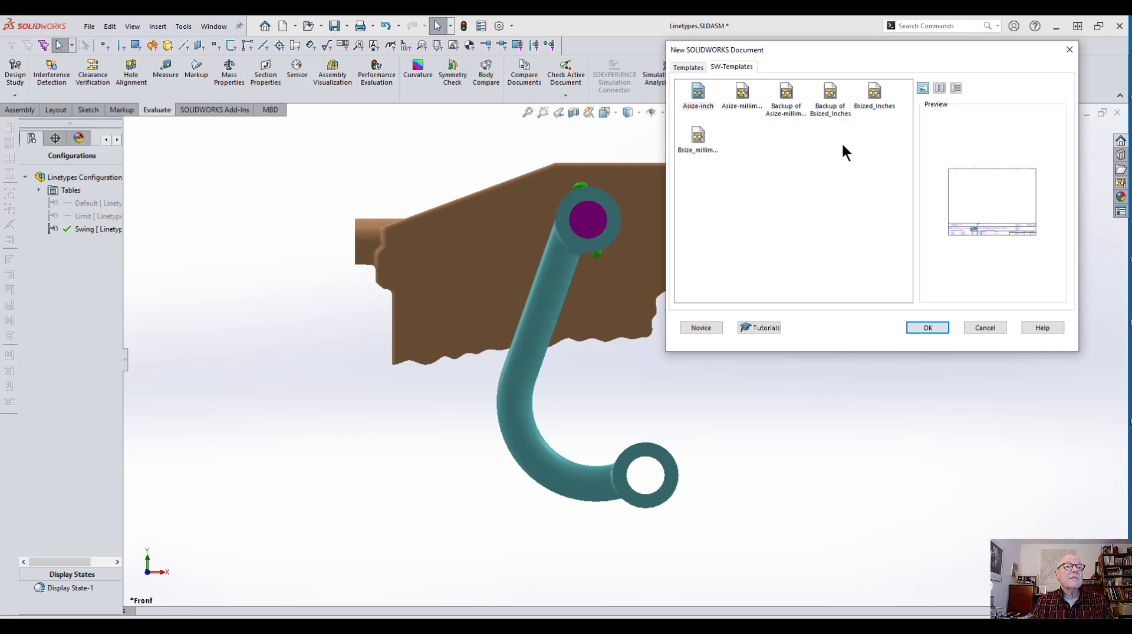
pyautogui.doubleClick(702, 141)
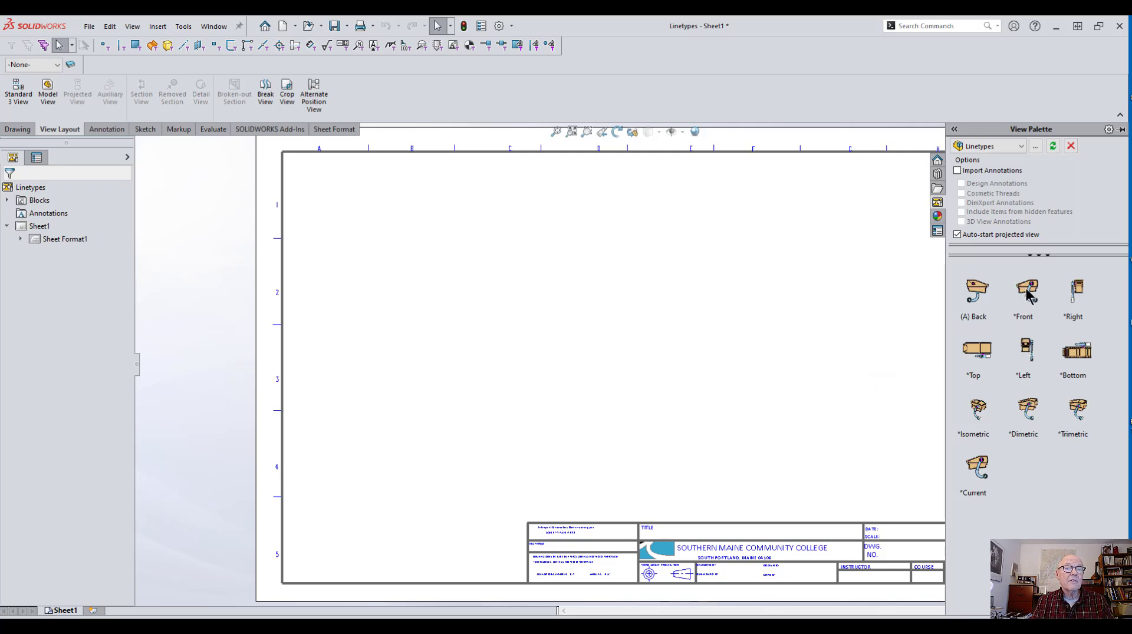
# Step: Place the Front view from the View Palette near the middle of the sheet
pyautogui.moveTo(1026, 296); pyautogui.dragTo(600, 366)
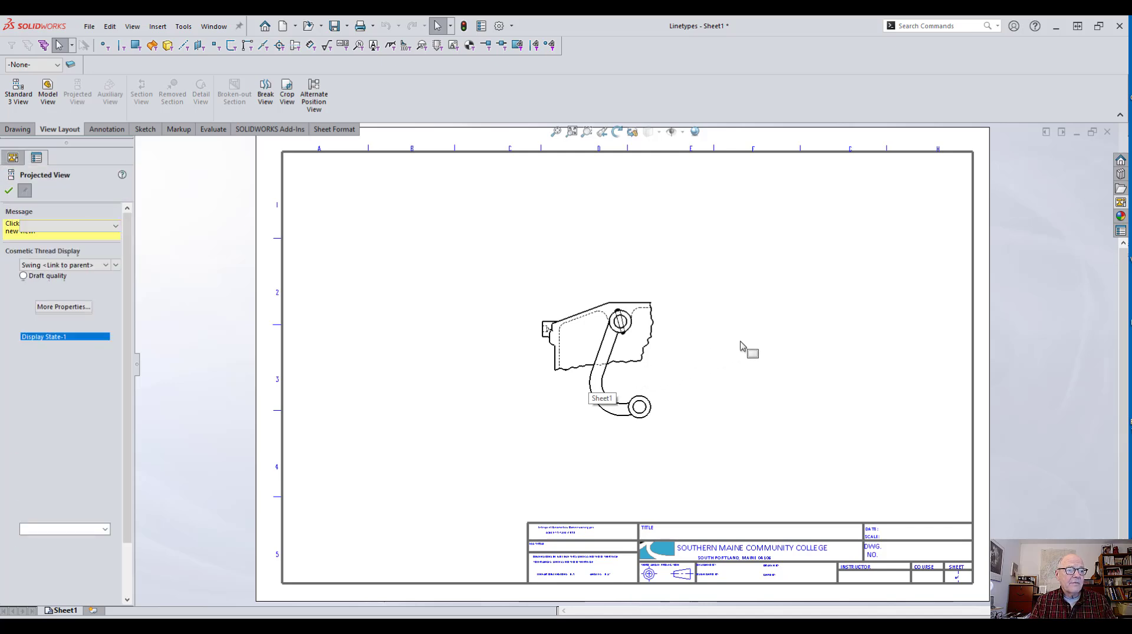
pyautogui.scroll(-4, 687, 353)
pyautogui.press('Escape')
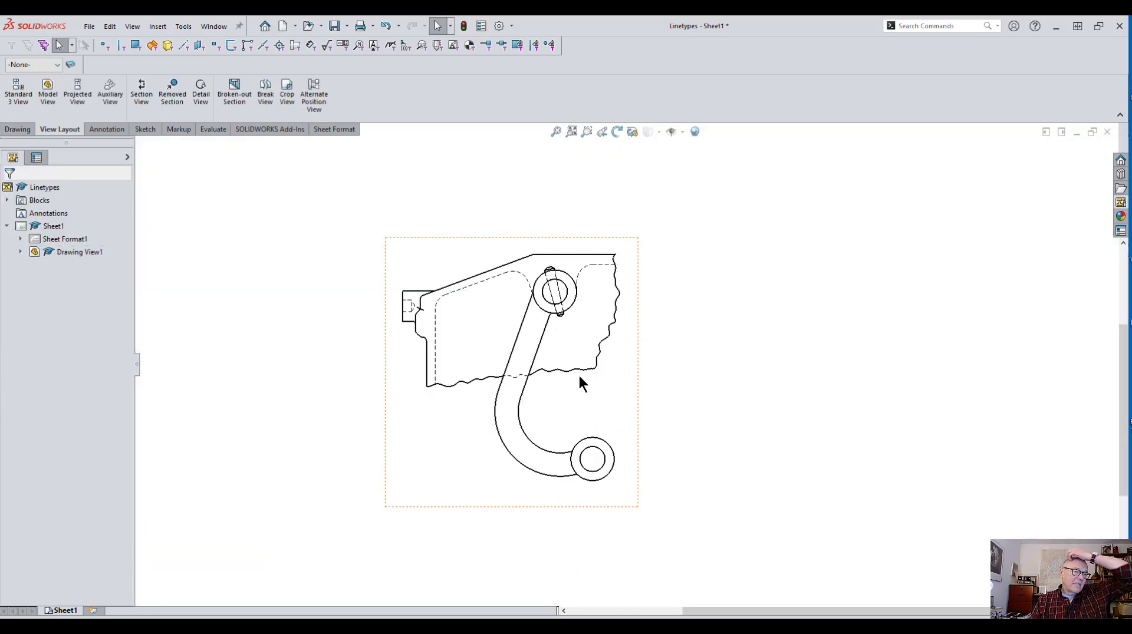
# Step: Make the drawing view's tangent edges visible and set its display style to Hidden Lines Removed
pyautogui.scroll(-1, 572, 371)
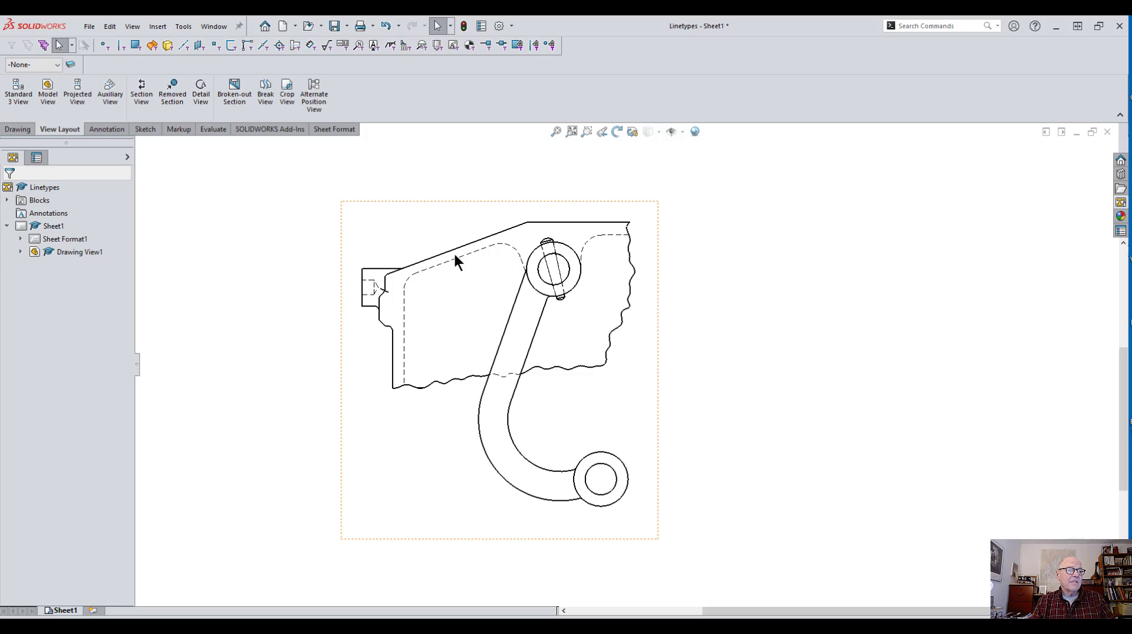
pyautogui.click(464, 309)
pyautogui.rightClick(465, 309)
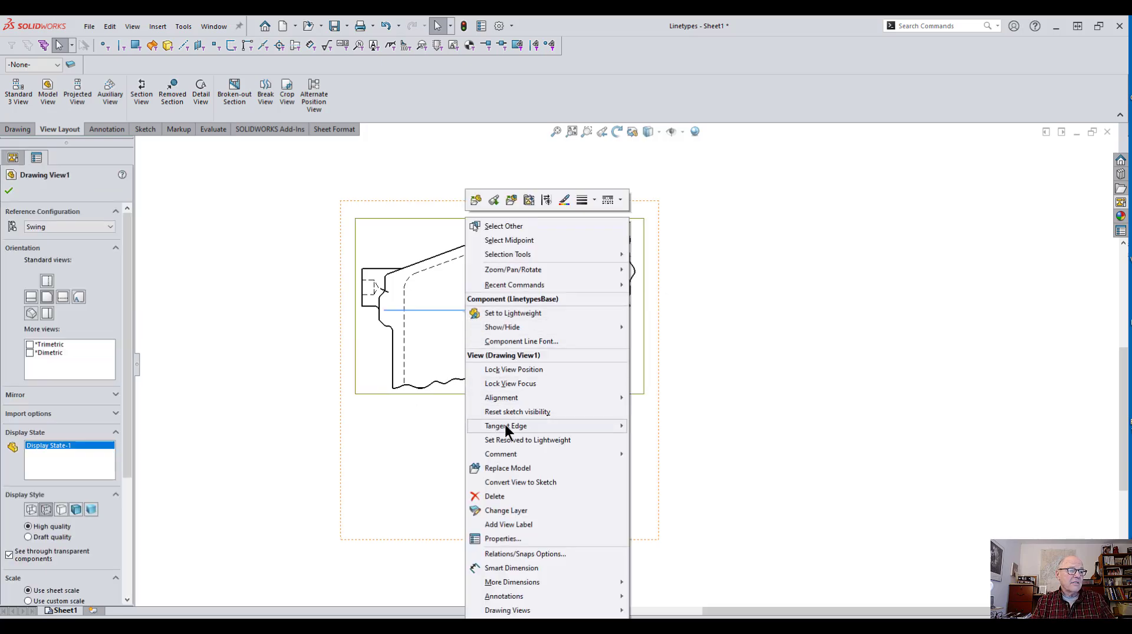
pyautogui.moveTo(505, 426)
pyautogui.click(635, 425)
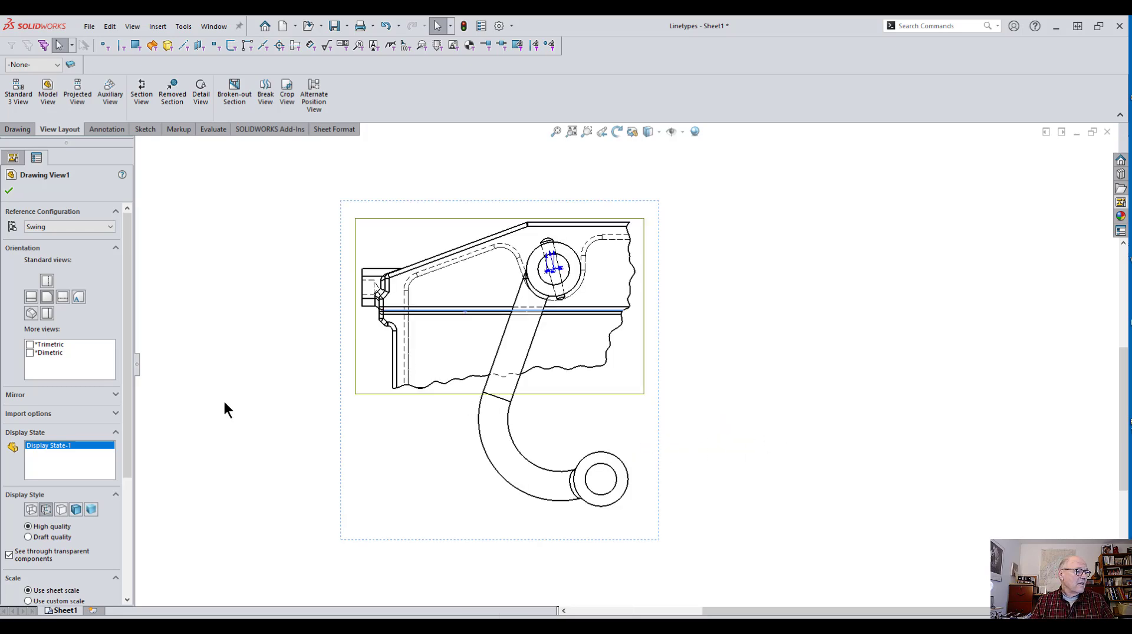
pyautogui.click(61, 509)
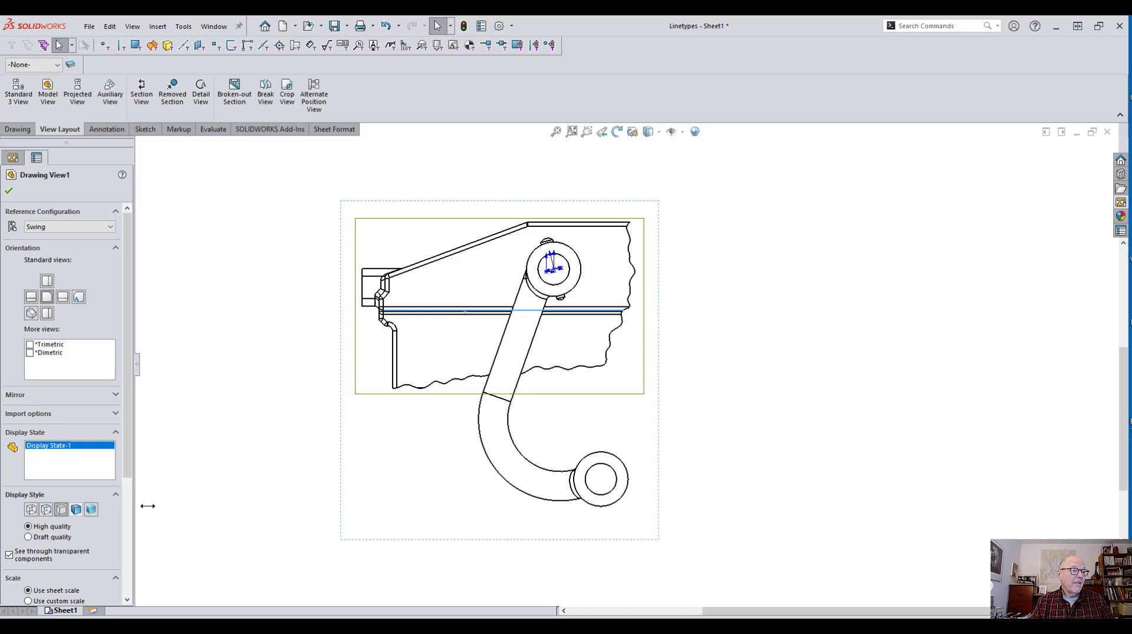
pyautogui.click(307, 478)
# Step: Remove the tangent edges from the drawing view
pyautogui.click(471, 281)
pyautogui.rightClick(471, 280)
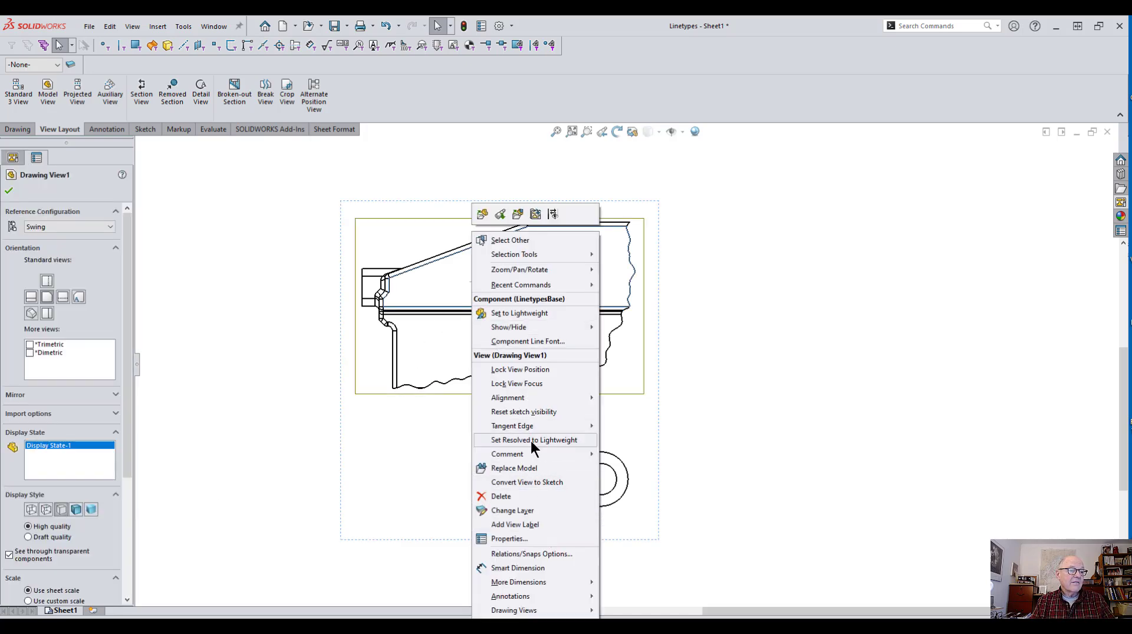
pyautogui.moveTo(525, 427)
pyautogui.click(613, 454)
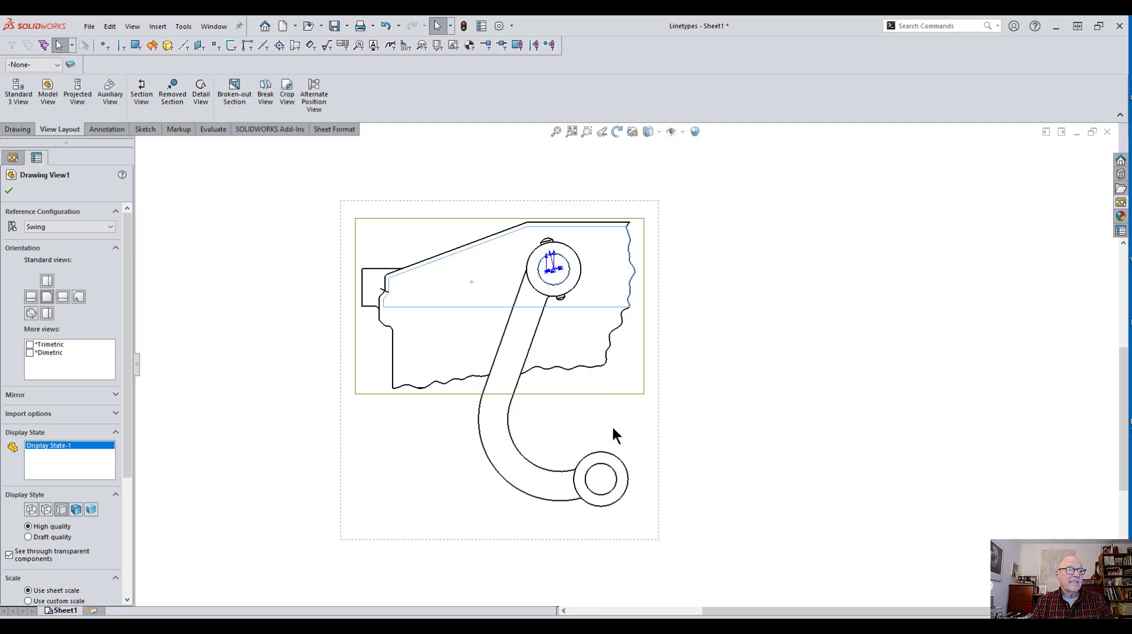
pyautogui.click(672, 130)
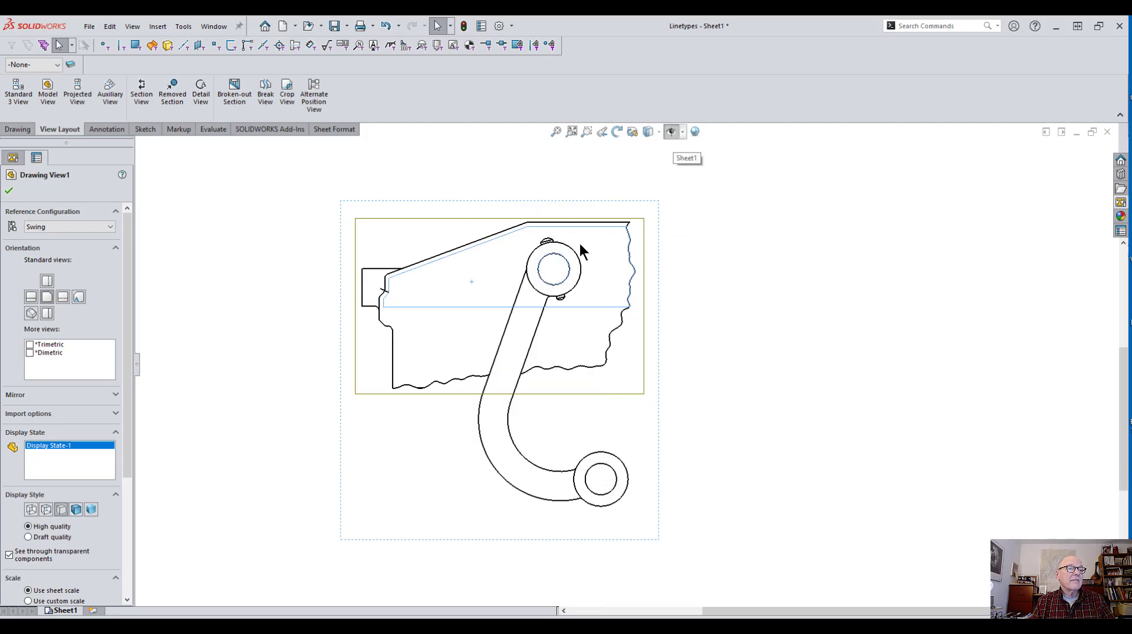
pyautogui.click(214, 416)
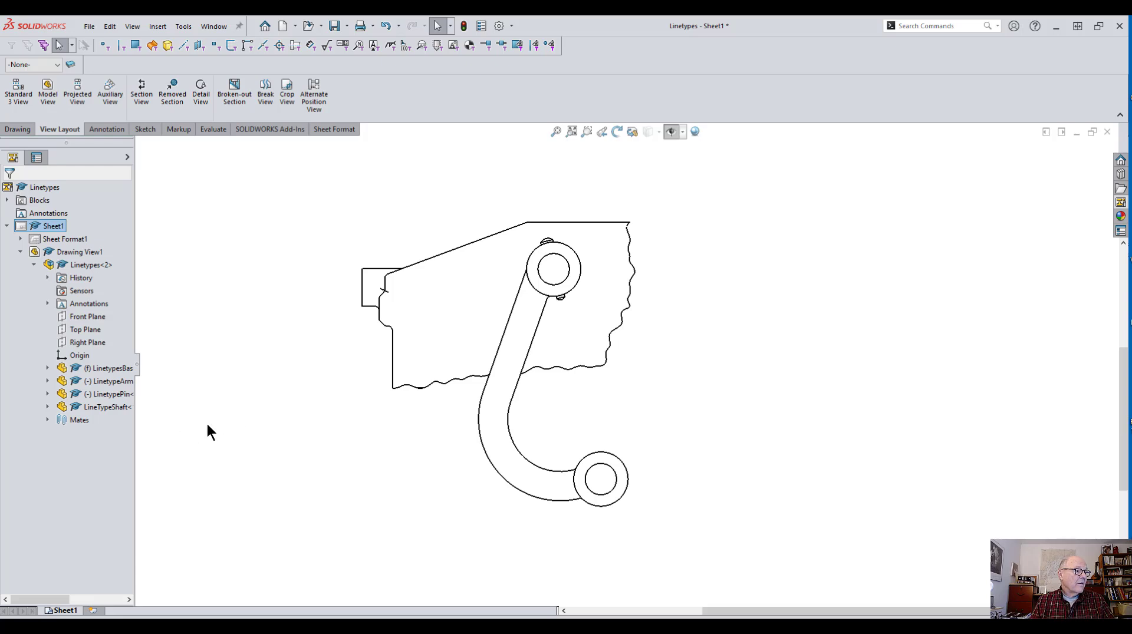
# Step: Set the drawing view's display style to Hidden Lines Visible
pyautogui.rightClick(419, 342)
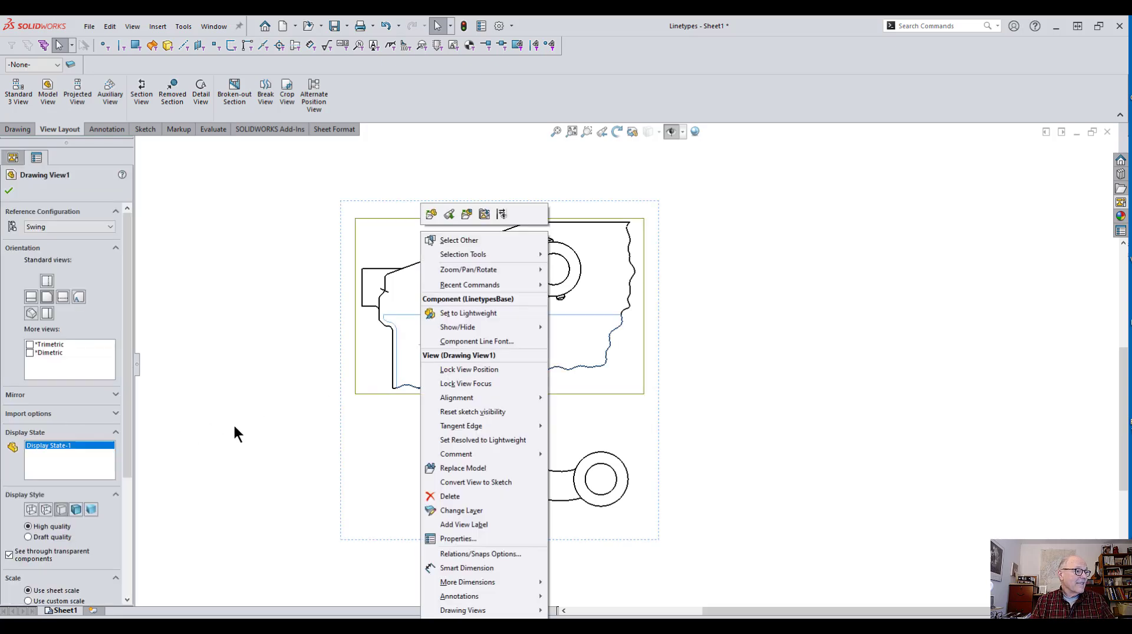
pyautogui.click(43, 508)
pyautogui.click(210, 470)
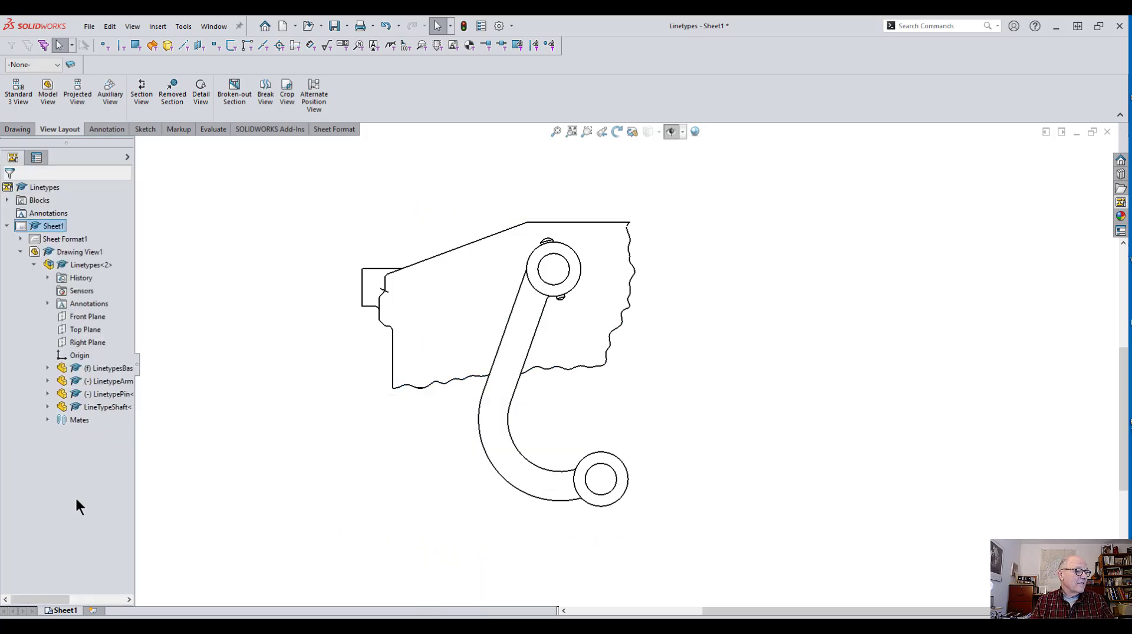
pyautogui.click(383, 417)
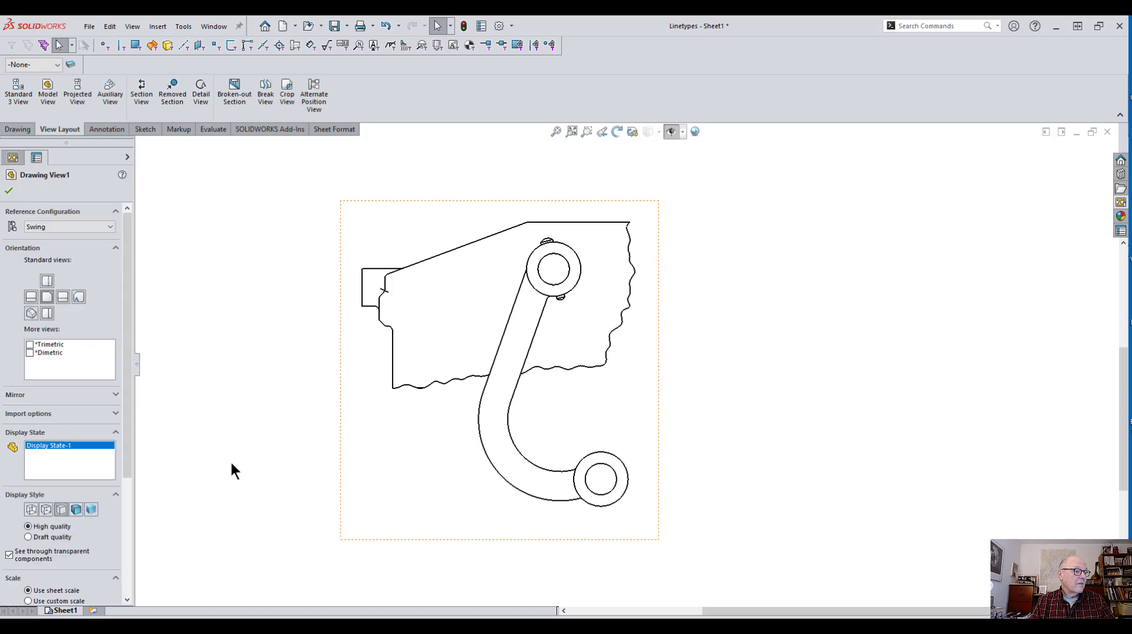
pyautogui.click(44, 511)
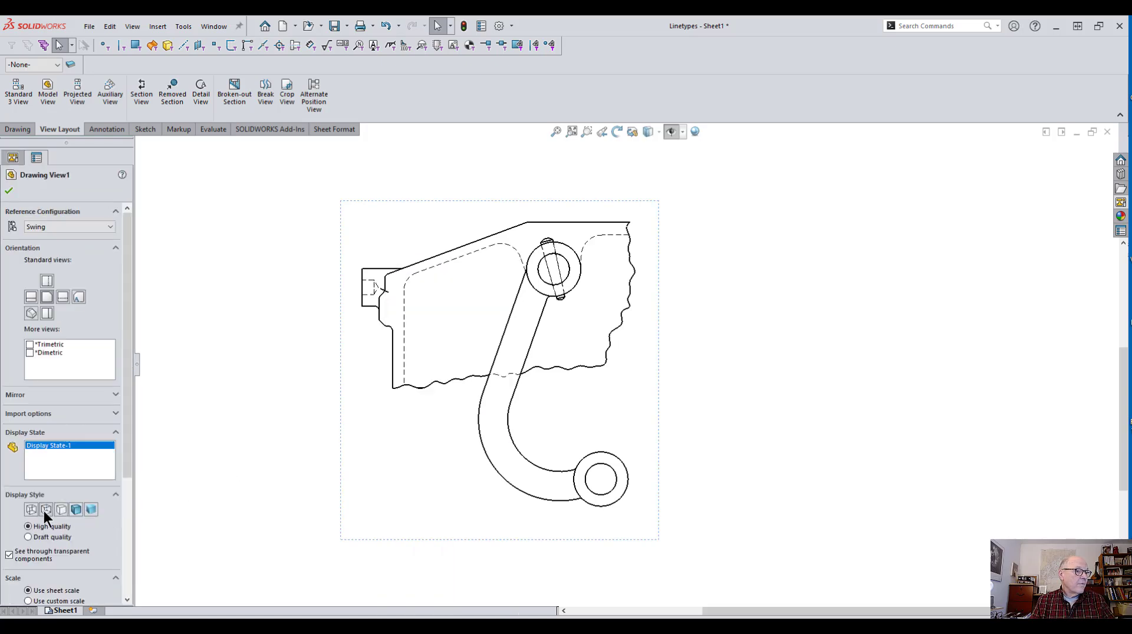
pyautogui.click(306, 446)
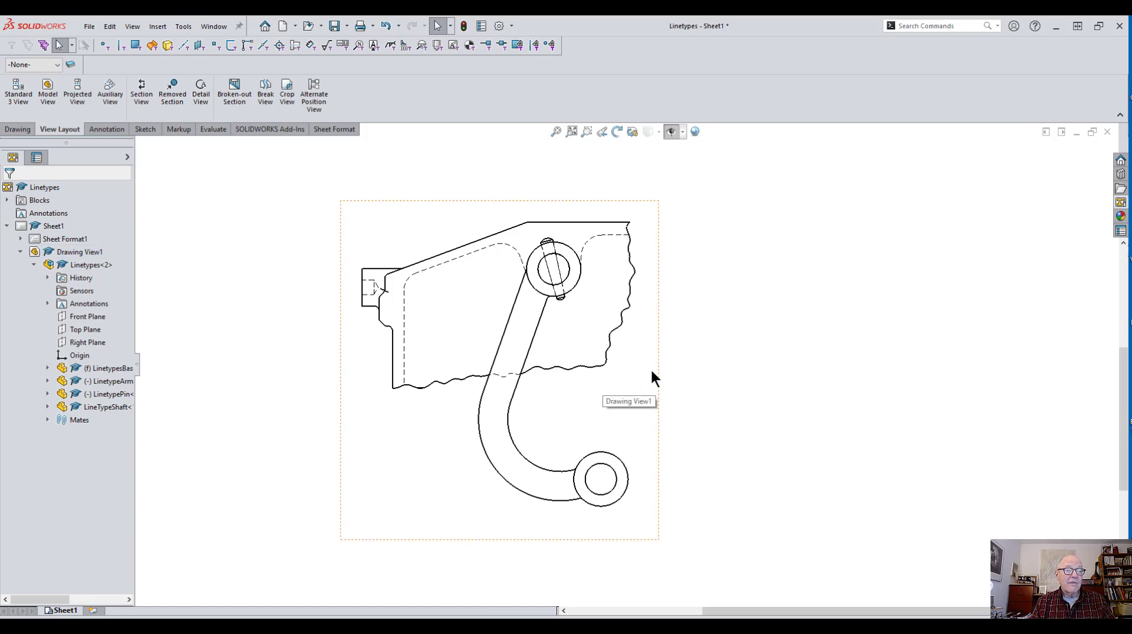
# Step: Hide the two short edges at the base's left chamfer in the drawing view
pyautogui.scroll(-2, 398, 304)
pyautogui.scroll(-5, 402, 292)
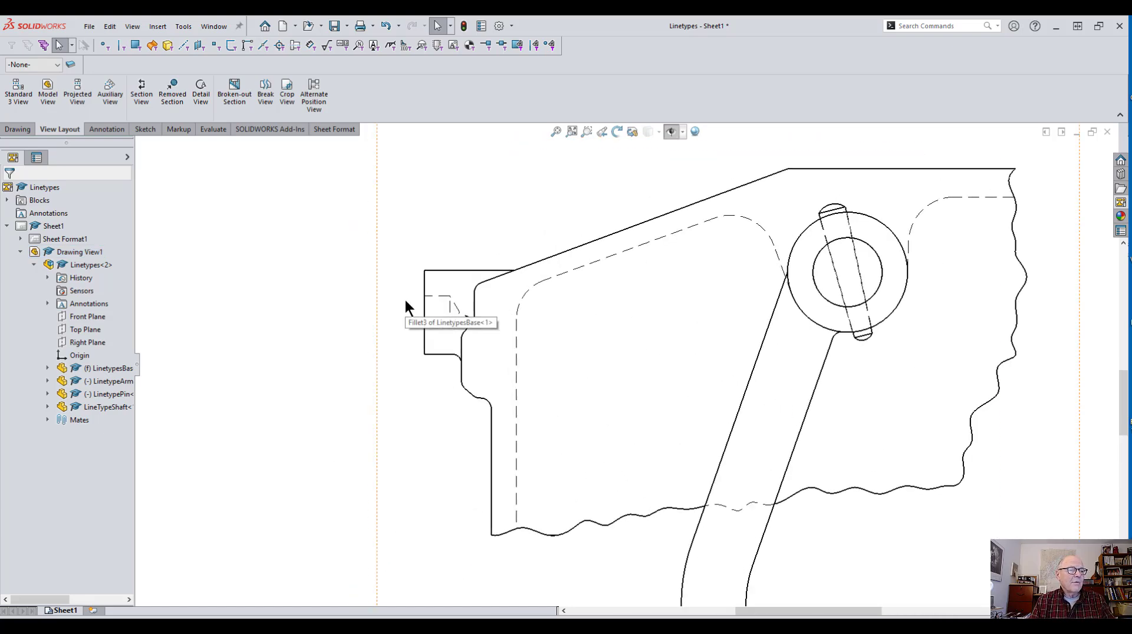
pyautogui.scroll(-2, 591, 380)
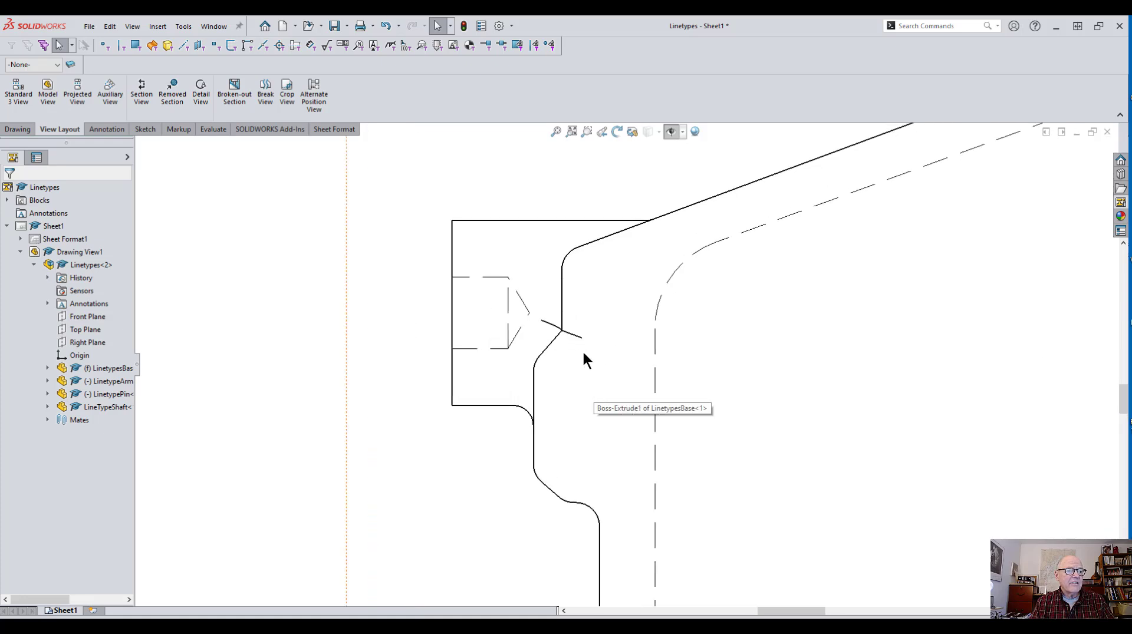
pyautogui.click(571, 331)
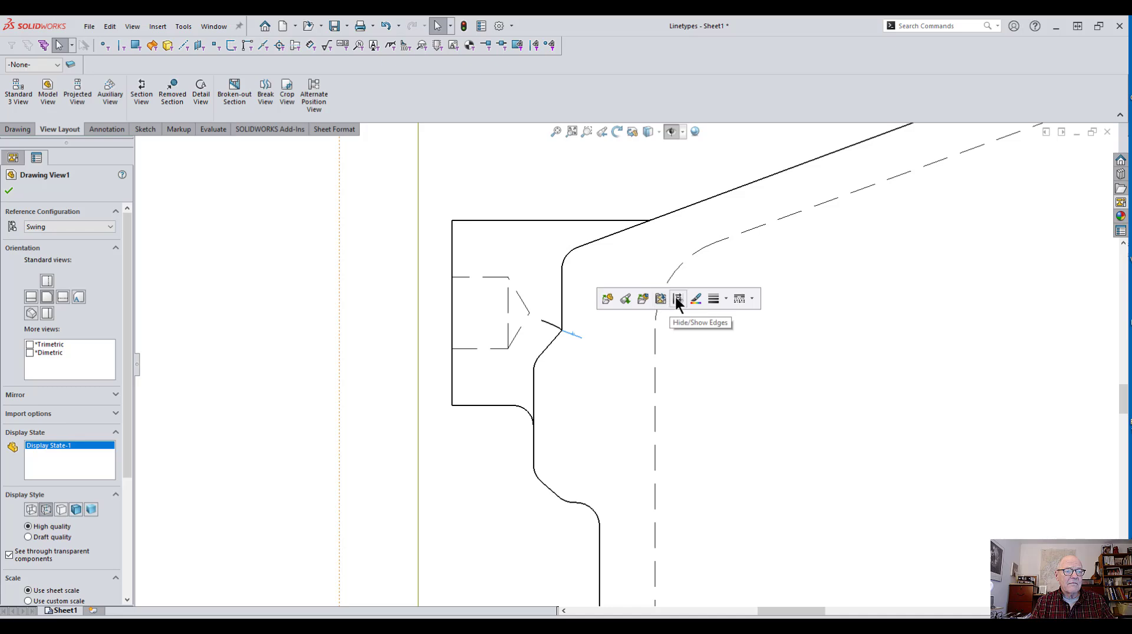
pyautogui.click(677, 299)
pyautogui.click(553, 324)
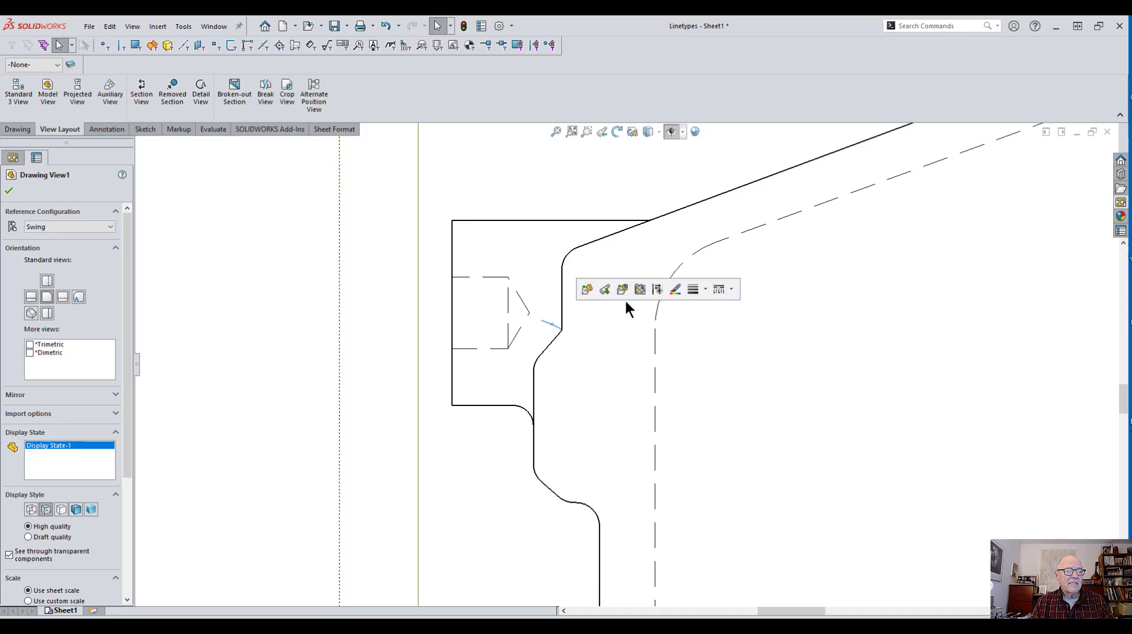
pyautogui.click(654, 289)
pyautogui.scroll(8, 661, 386)
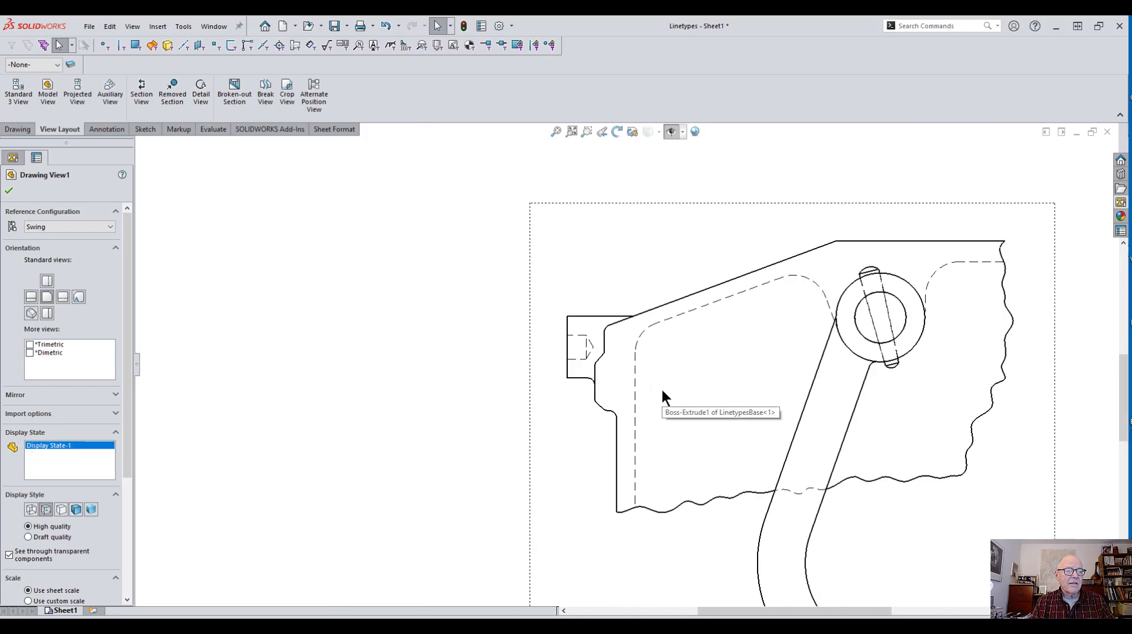
# Step: Set the drawing view to a custom scale of 1:1 and move it higher on the sheet
pyautogui.scroll(-3, 655, 402)
pyautogui.scroll(3, 636, 386)
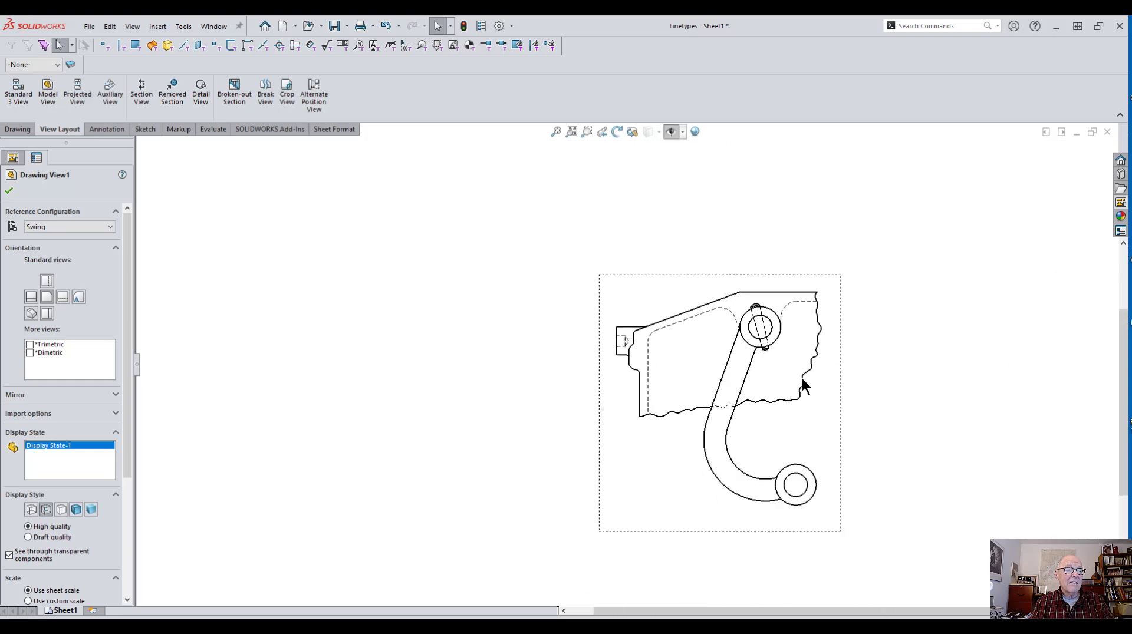
pyautogui.press('f')
pyautogui.scroll(2, 780, 362)
pyautogui.moveTo(780, 362); pyautogui.dragTo(665, 356, button='middle')
pyautogui.scroll(2, 663, 357)
pyautogui.scroll(-2, 661, 358)
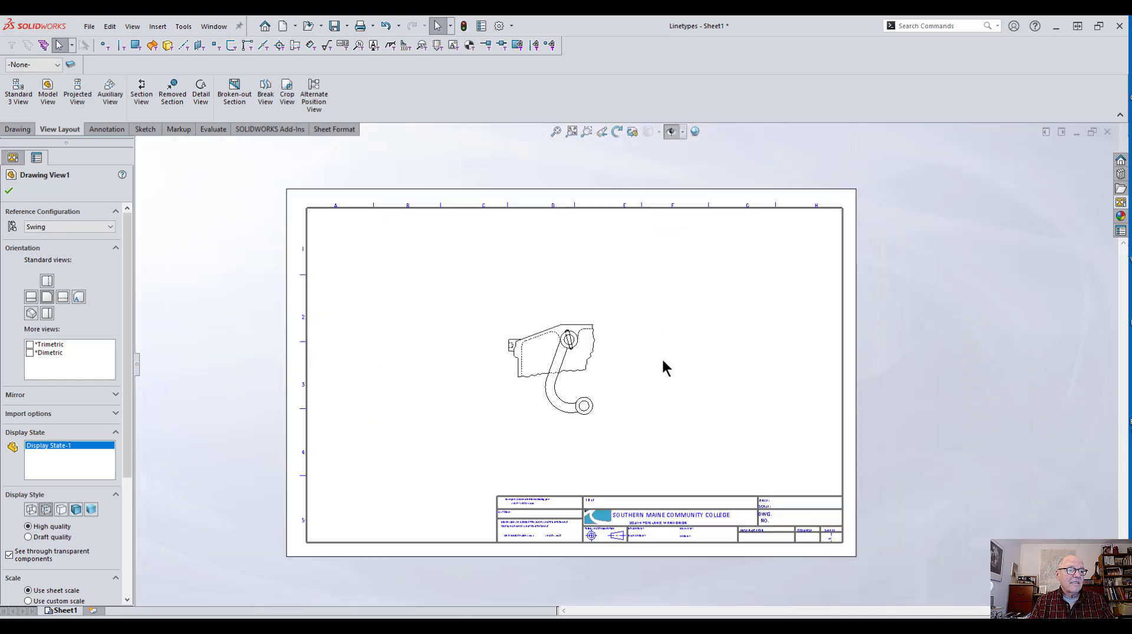
pyautogui.scroll(-1, 501, 407)
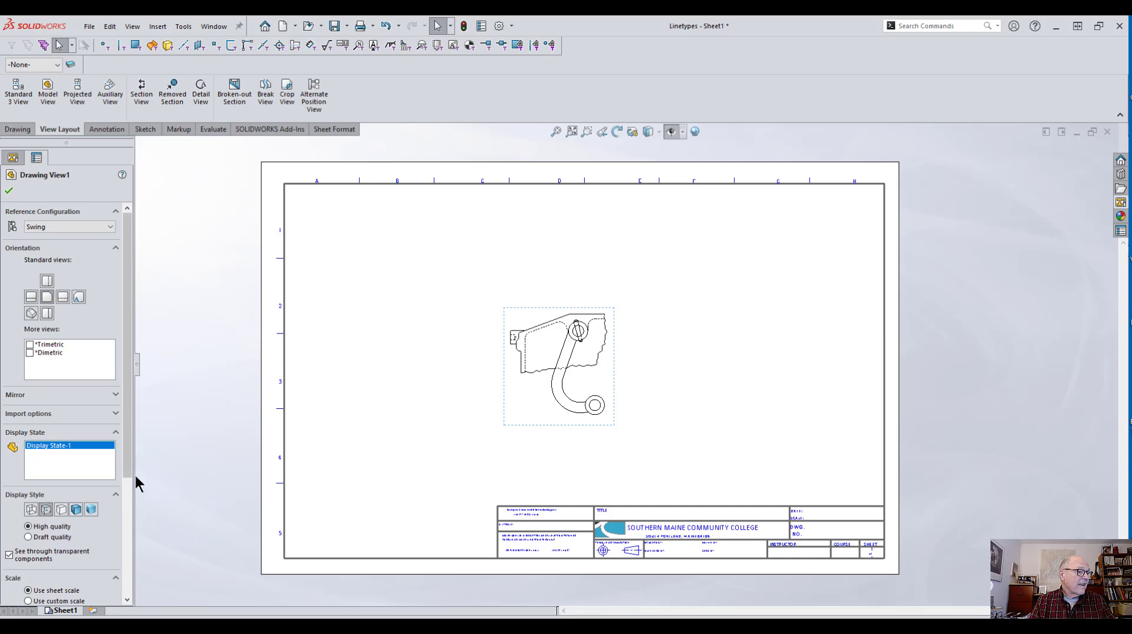
pyautogui.moveTo(127, 465); pyautogui.dragTo(112, 574)
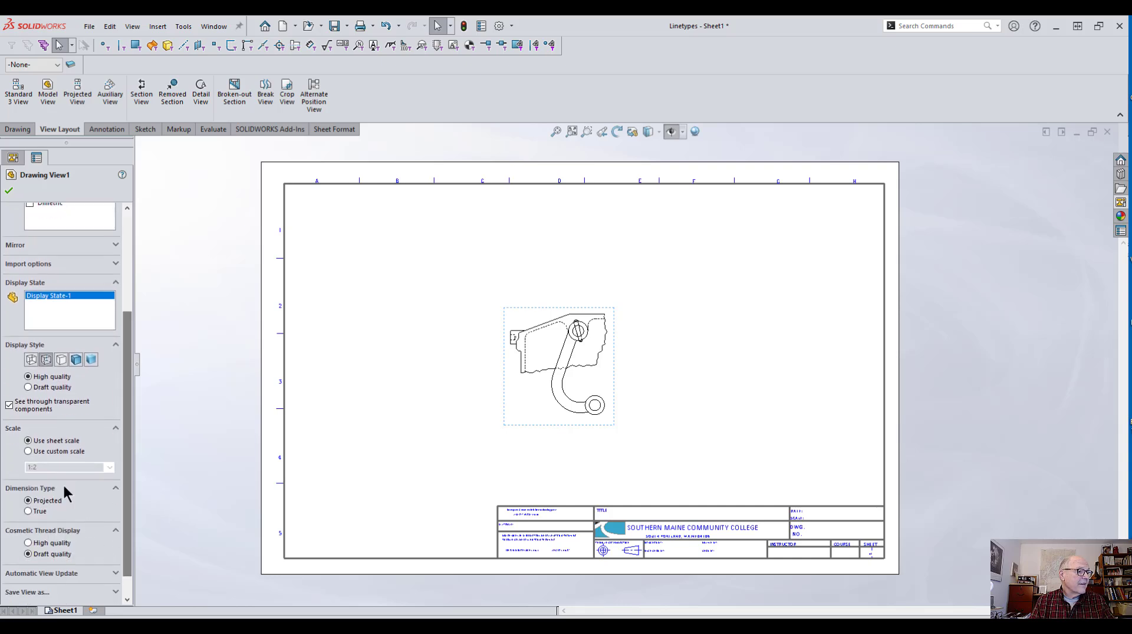
pyautogui.click(28, 451)
pyautogui.click(109, 467)
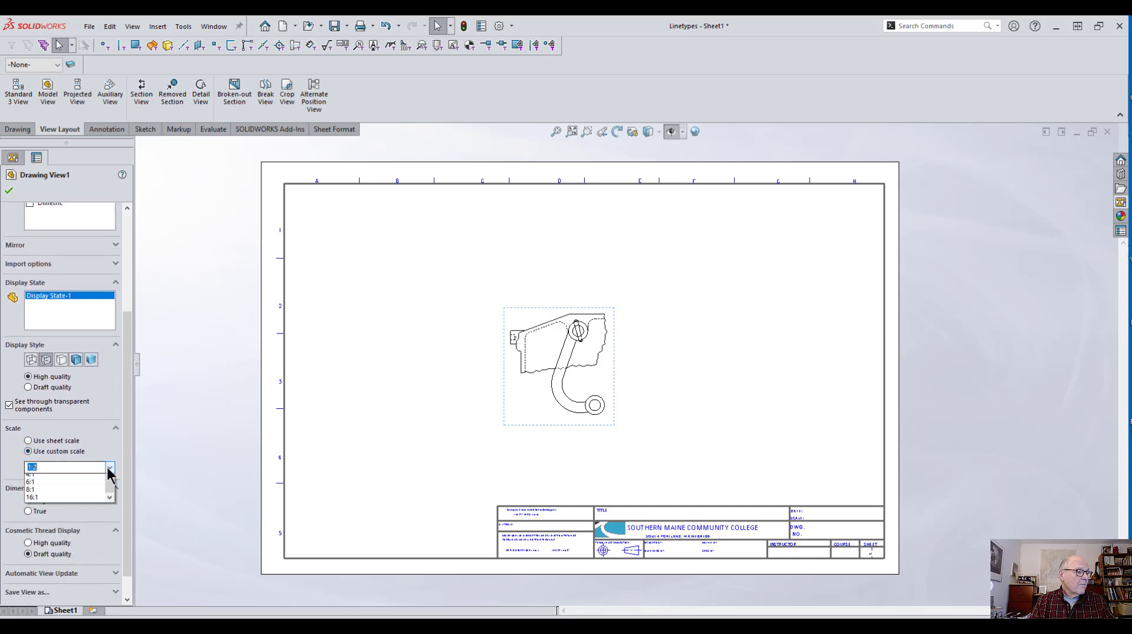
pyautogui.click(45, 477)
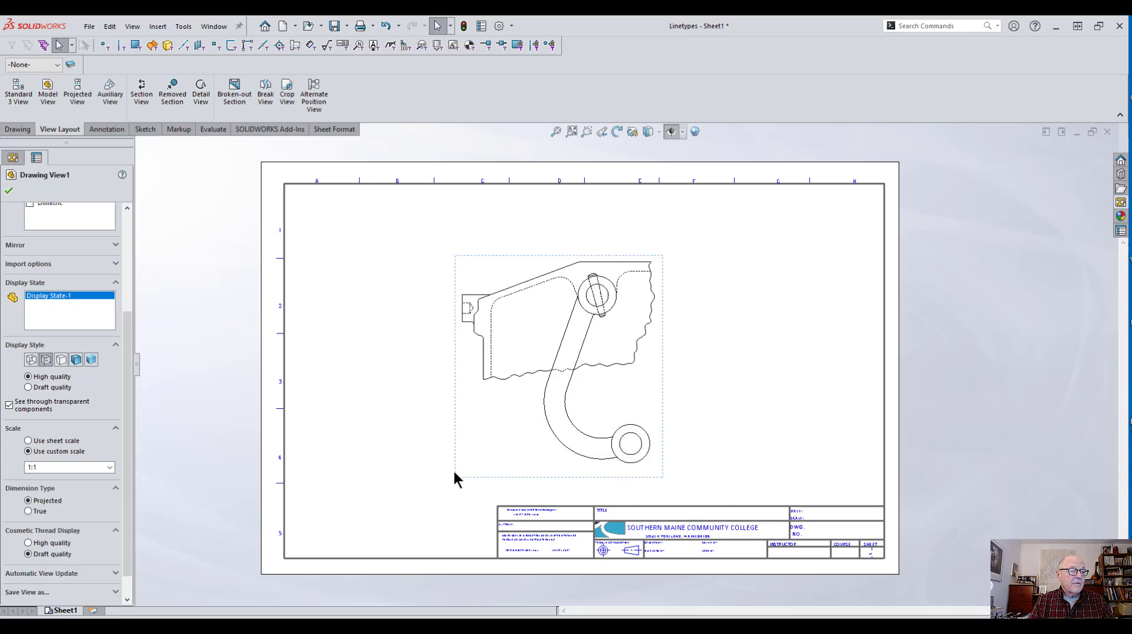
pyautogui.moveTo(459, 462); pyautogui.dragTo(498, 424)
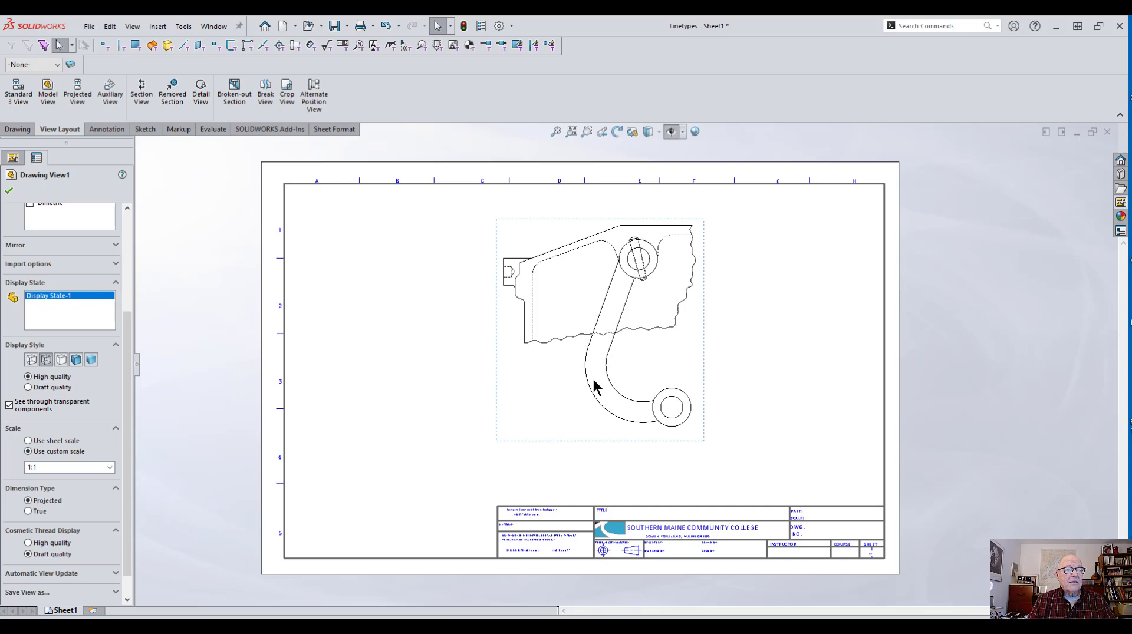
# Step: Open the drawing view's properties and close the dialog
pyautogui.rightClick(535, 363)
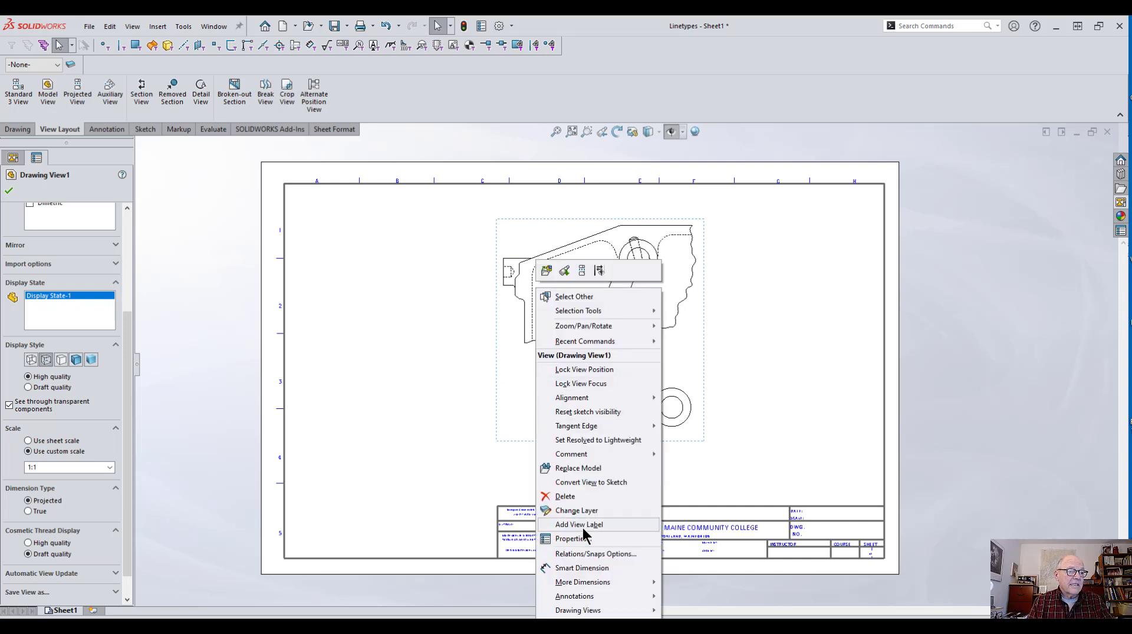
pyautogui.click(573, 539)
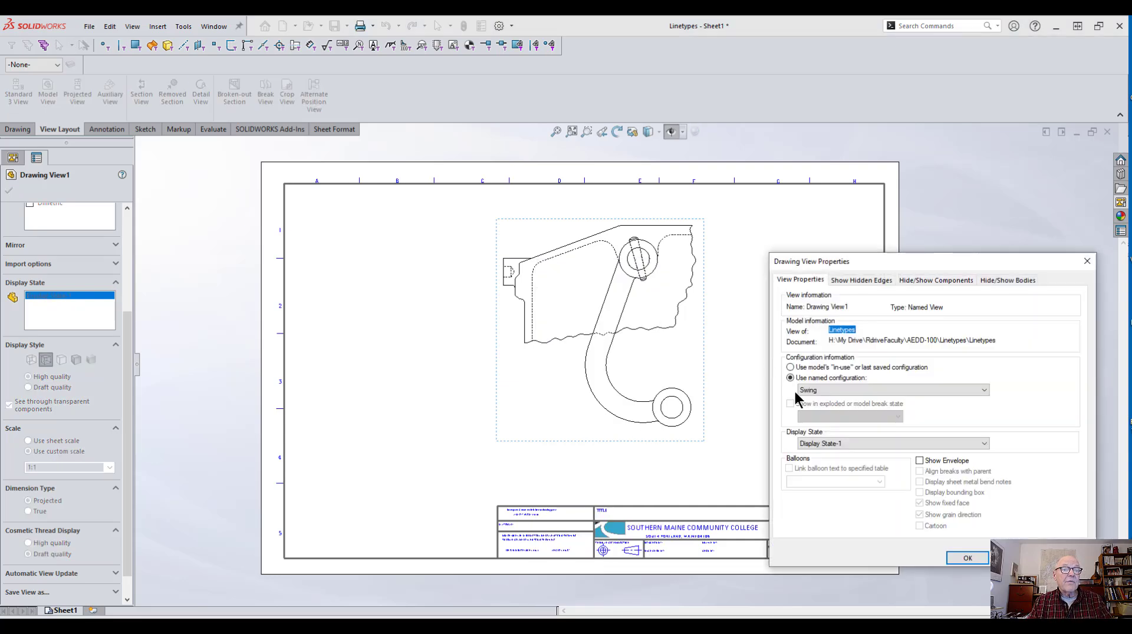
pyautogui.click(1087, 261)
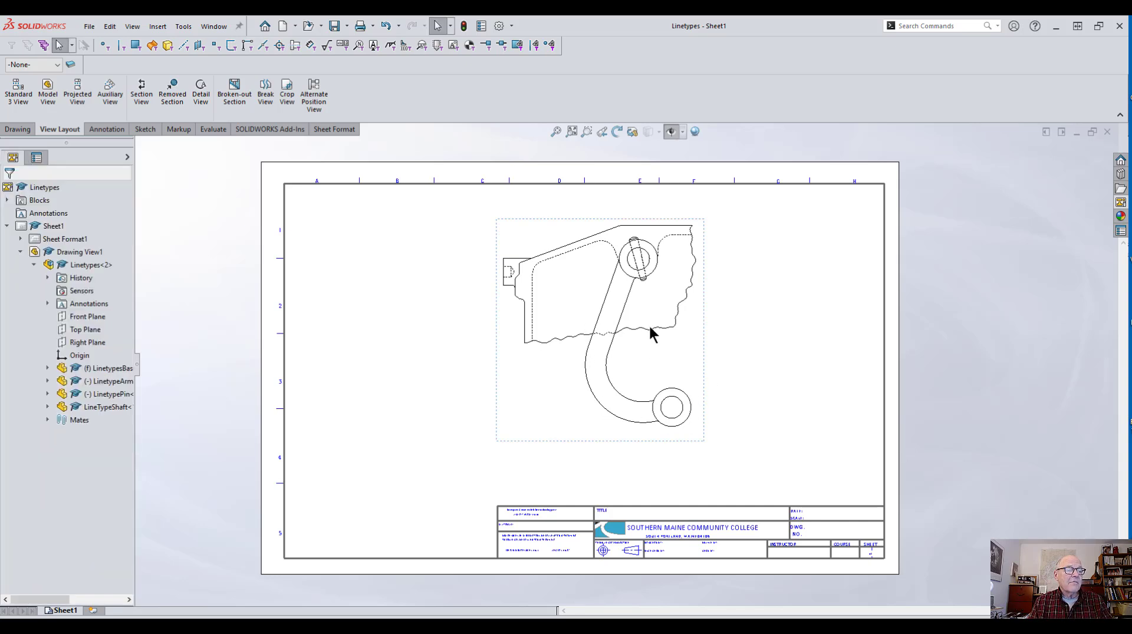
# Step: Drag the arm to a new swing position in the Linetypes assembly, then return to the drawing sheet
pyautogui.rightClick(645, 369)
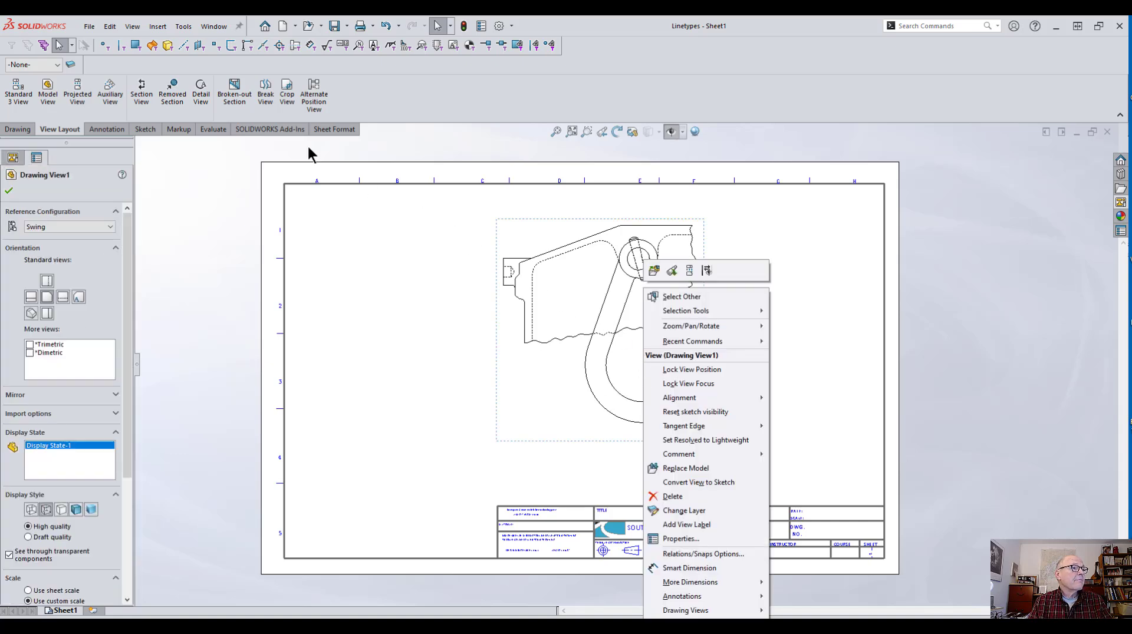
pyautogui.click(212, 26)
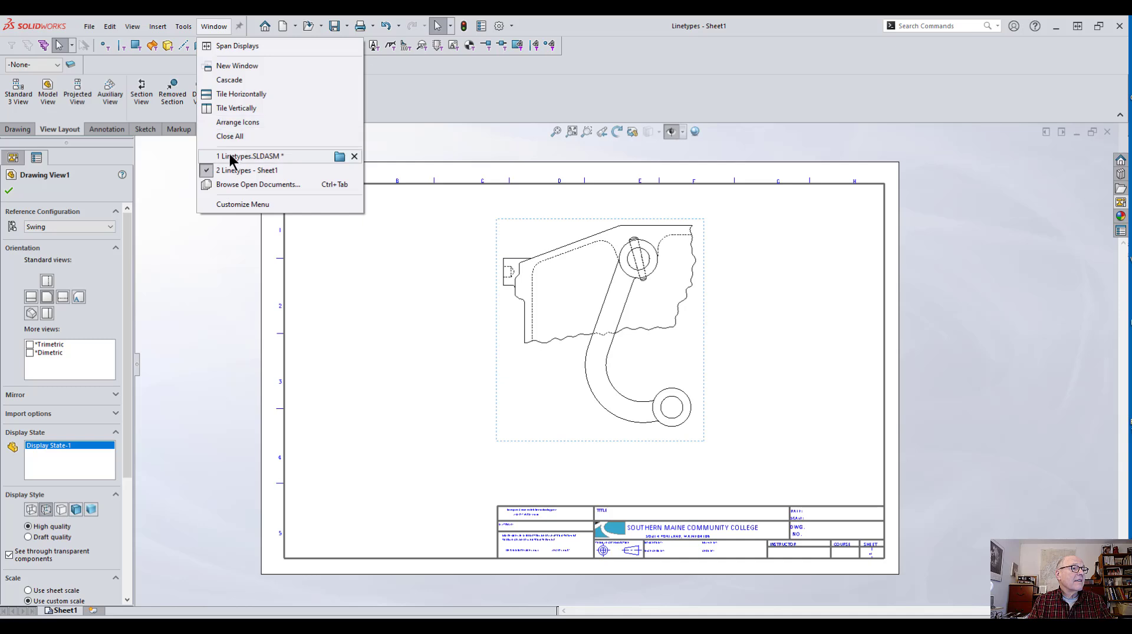
pyautogui.click(248, 156)
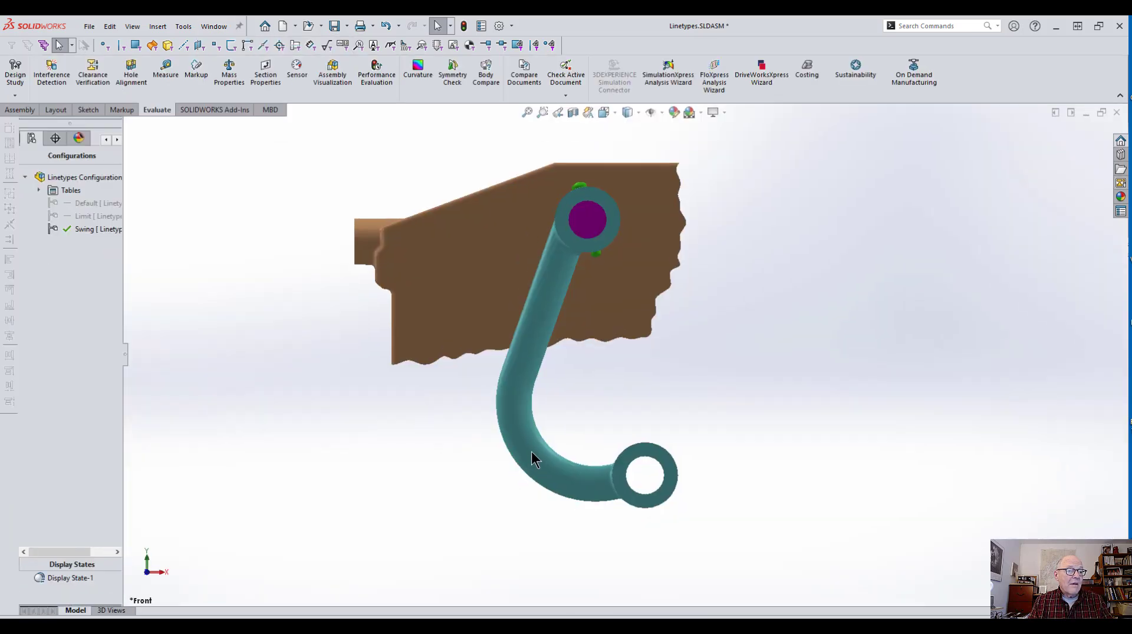
pyautogui.moveTo(532, 451); pyautogui.dragTo(430, 411)
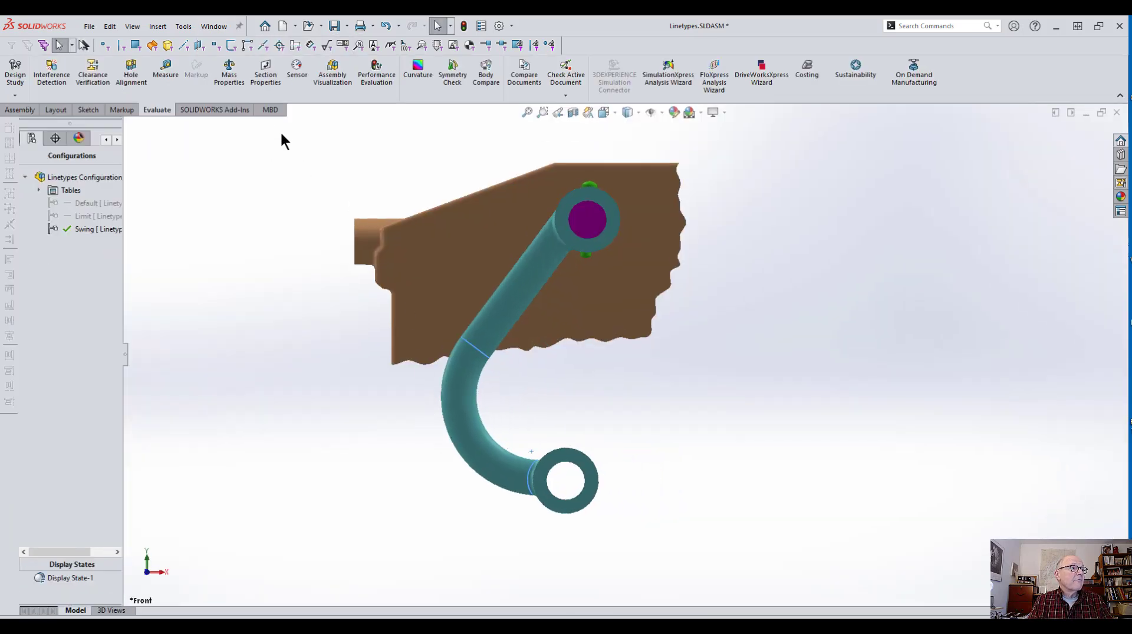
pyautogui.click(213, 27)
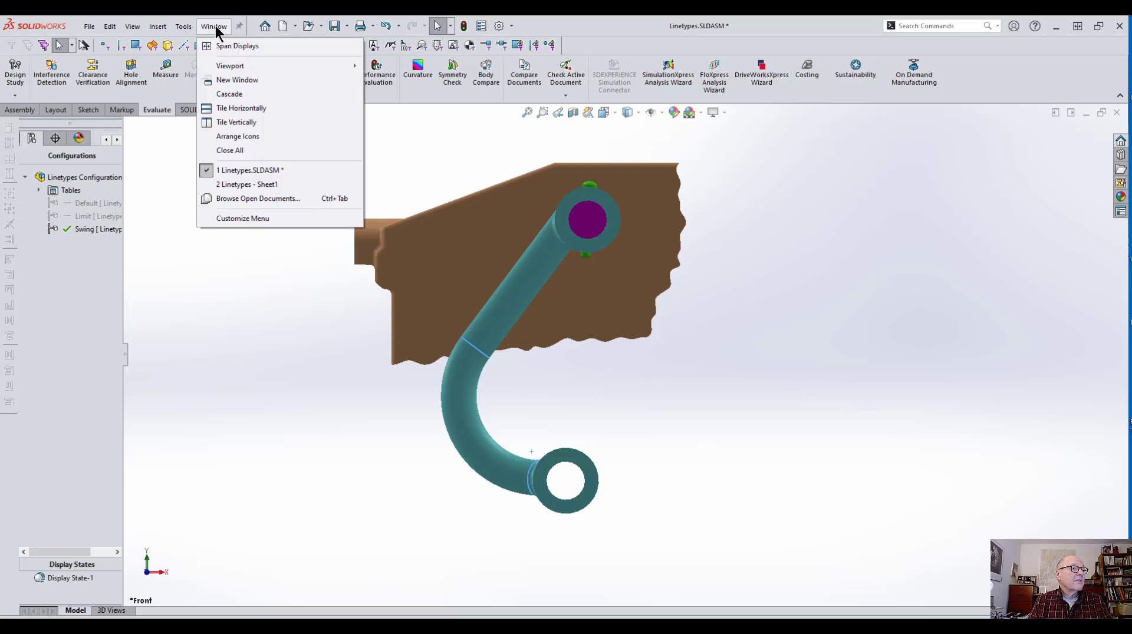
pyautogui.click(242, 185)
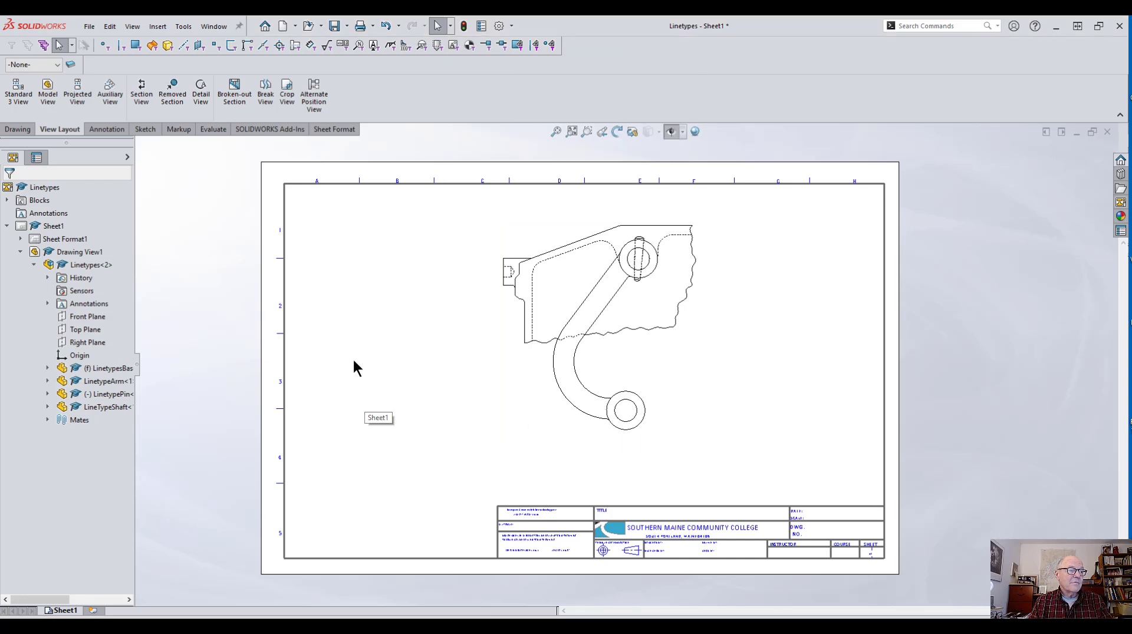
# Step: Change the drawing view's named configuration to Default in its properties
pyautogui.click(501, 358)
pyautogui.rightClick(501, 358)
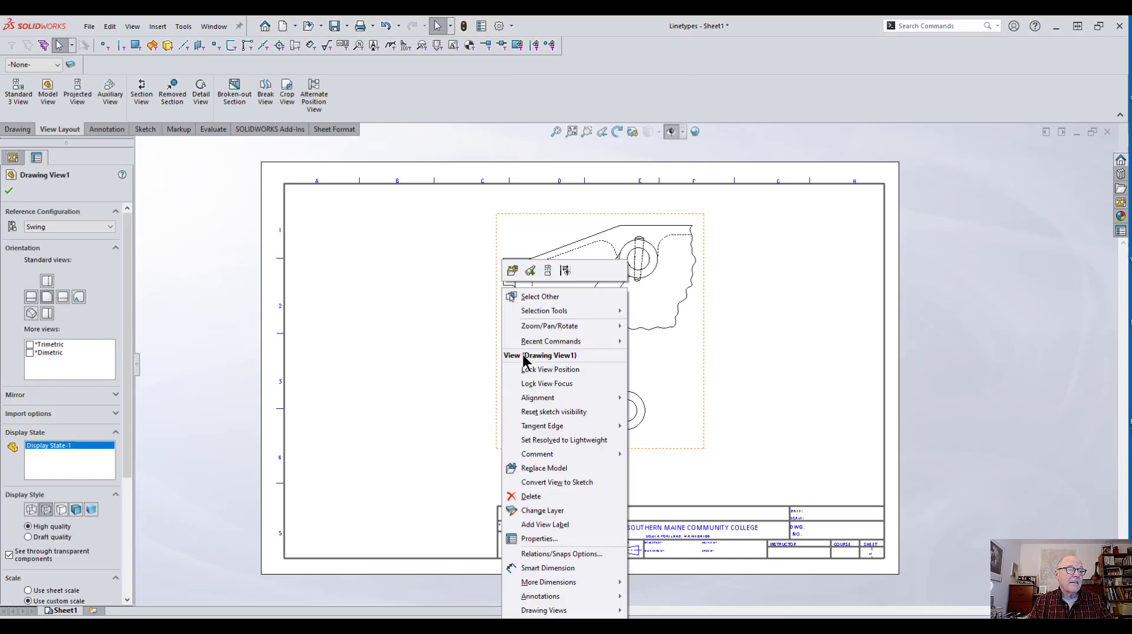
pyautogui.click(537, 538)
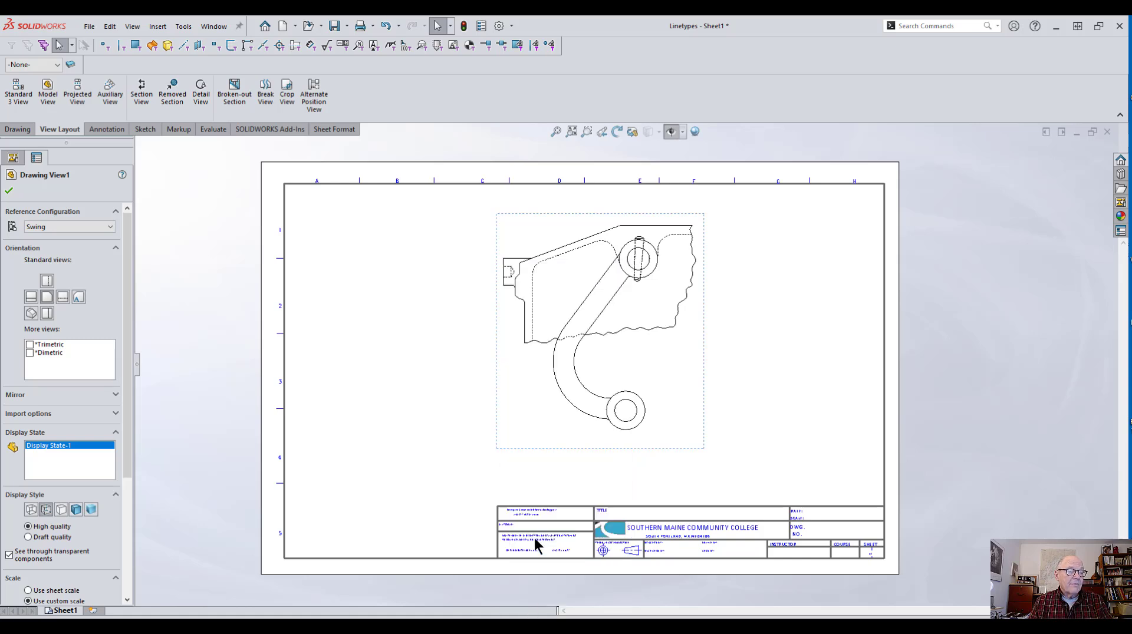
pyautogui.click(833, 390)
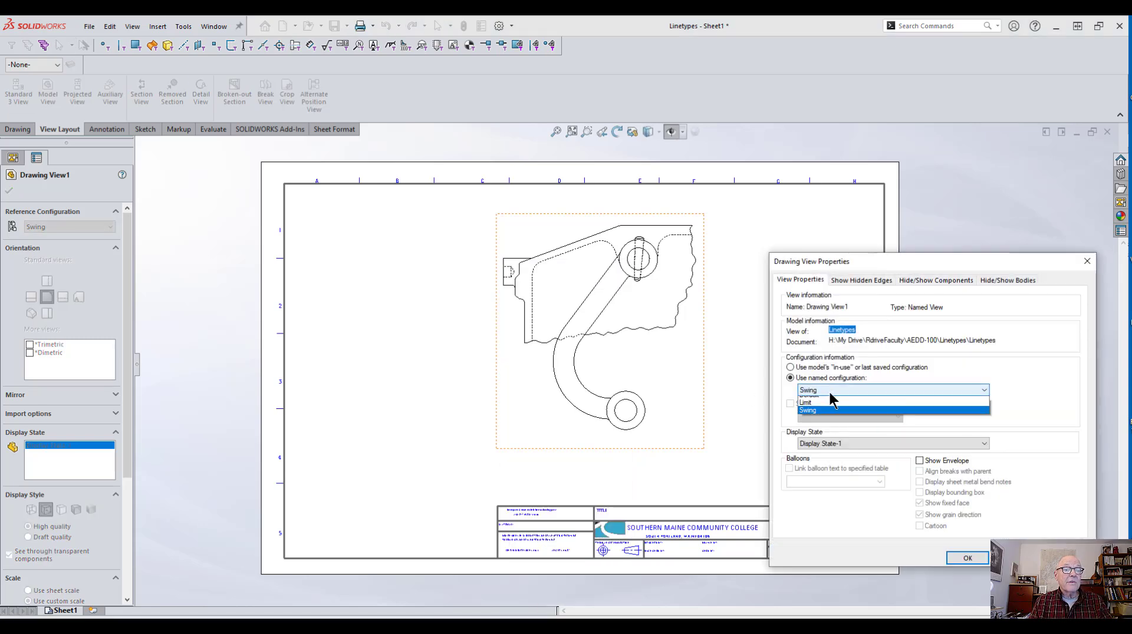
pyautogui.click(817, 400)
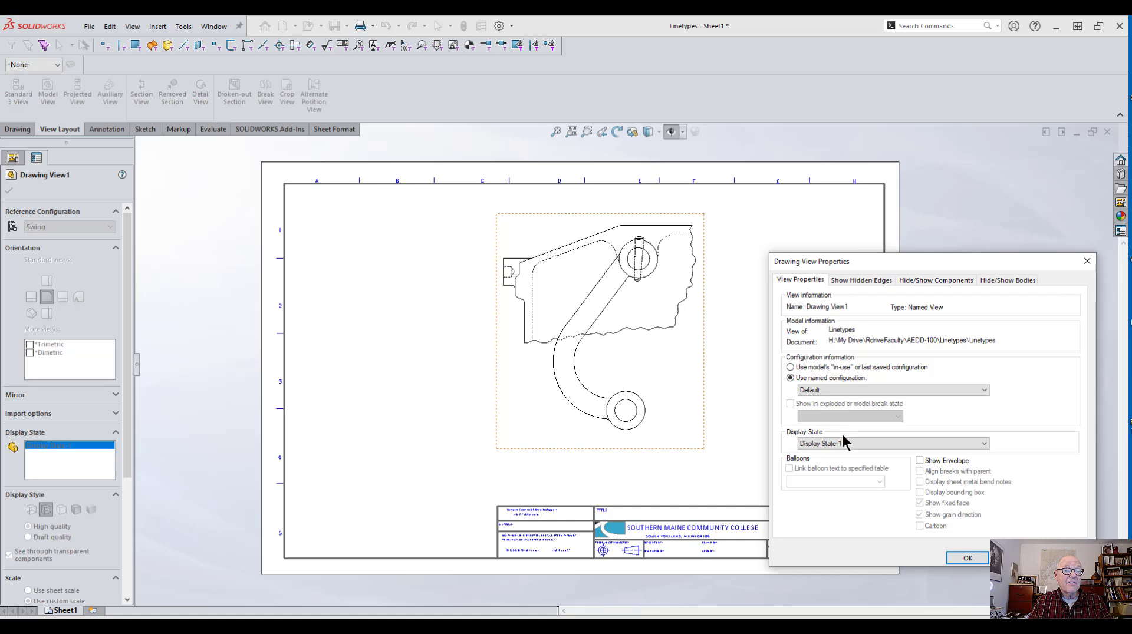
pyautogui.click(967, 558)
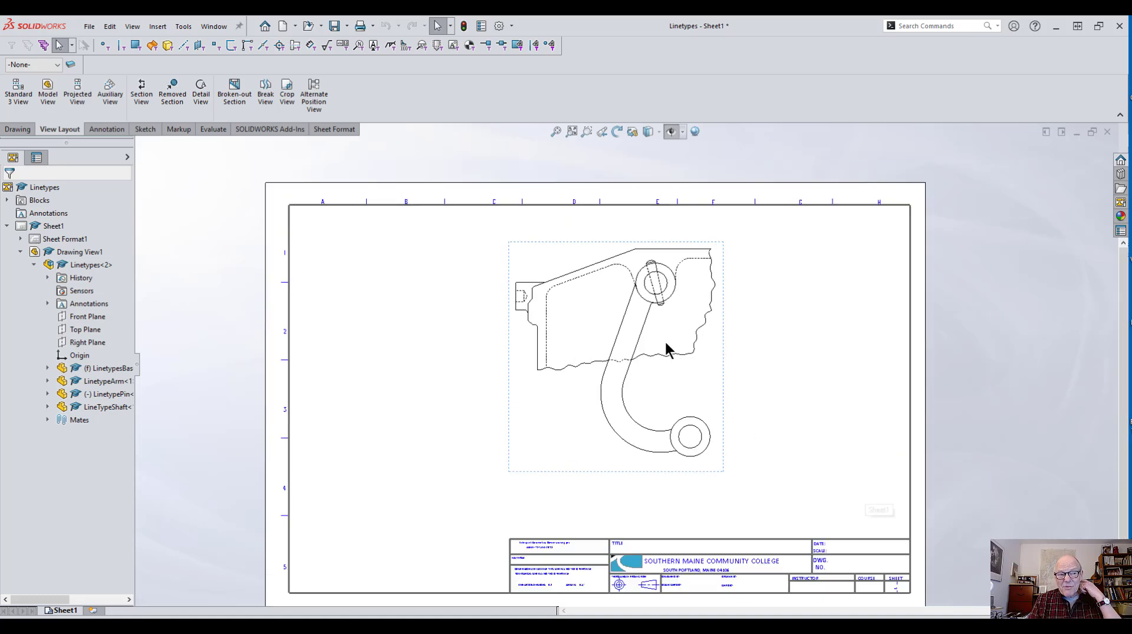
# Step: Set the document's Visible Edges line font thickness to 0.35mm
pyautogui.click(512, 27)
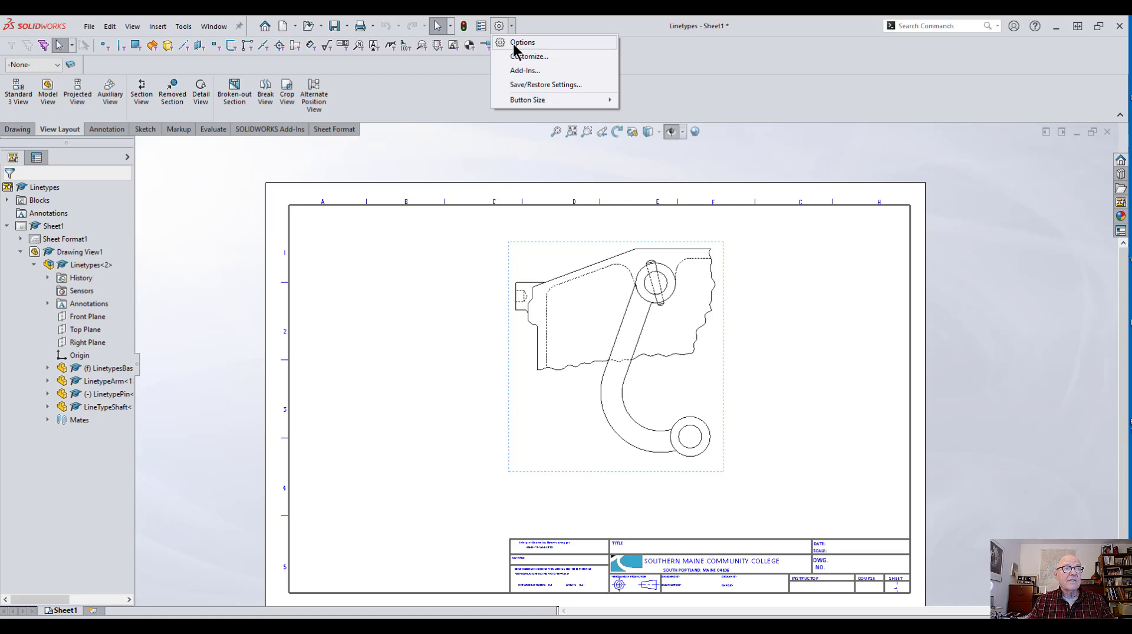
pyautogui.click(519, 43)
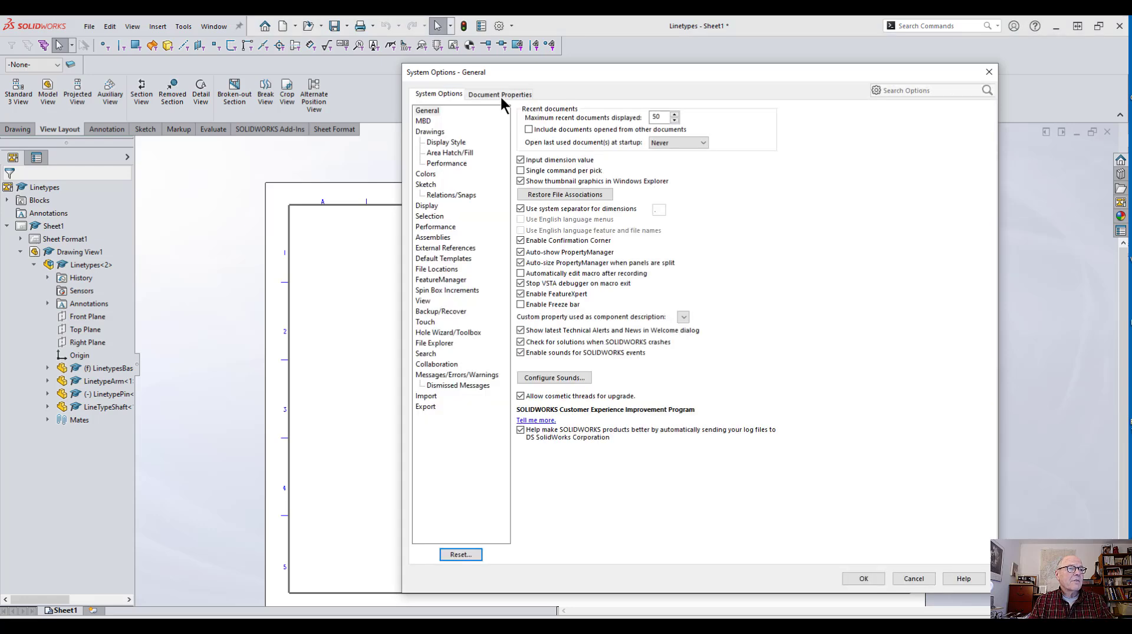
pyautogui.click(499, 96)
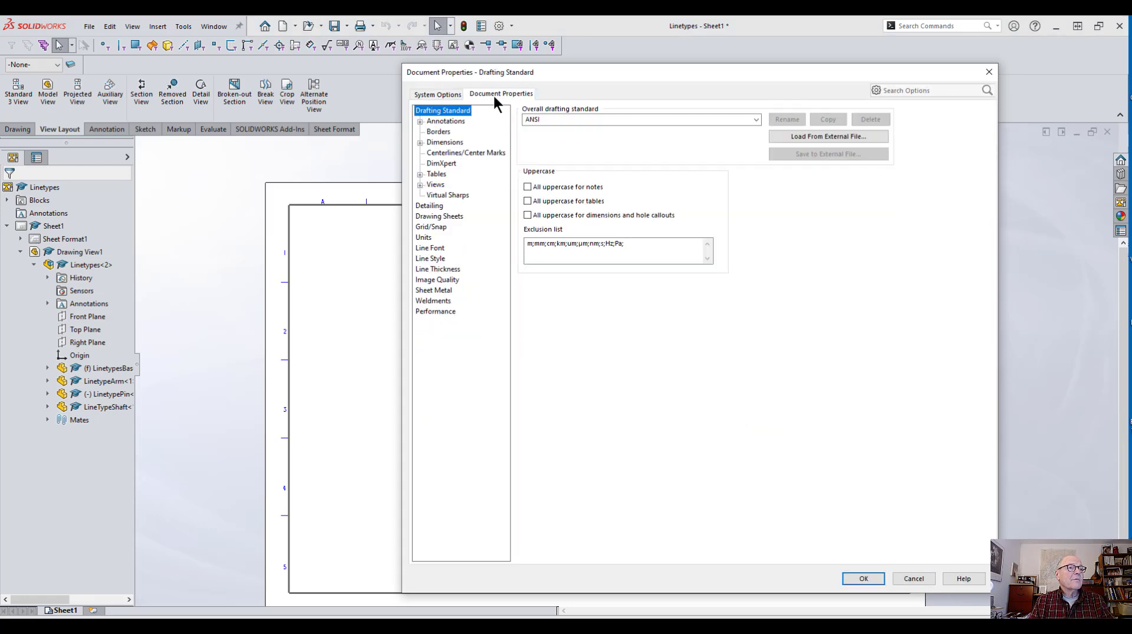
pyautogui.click(436, 250)
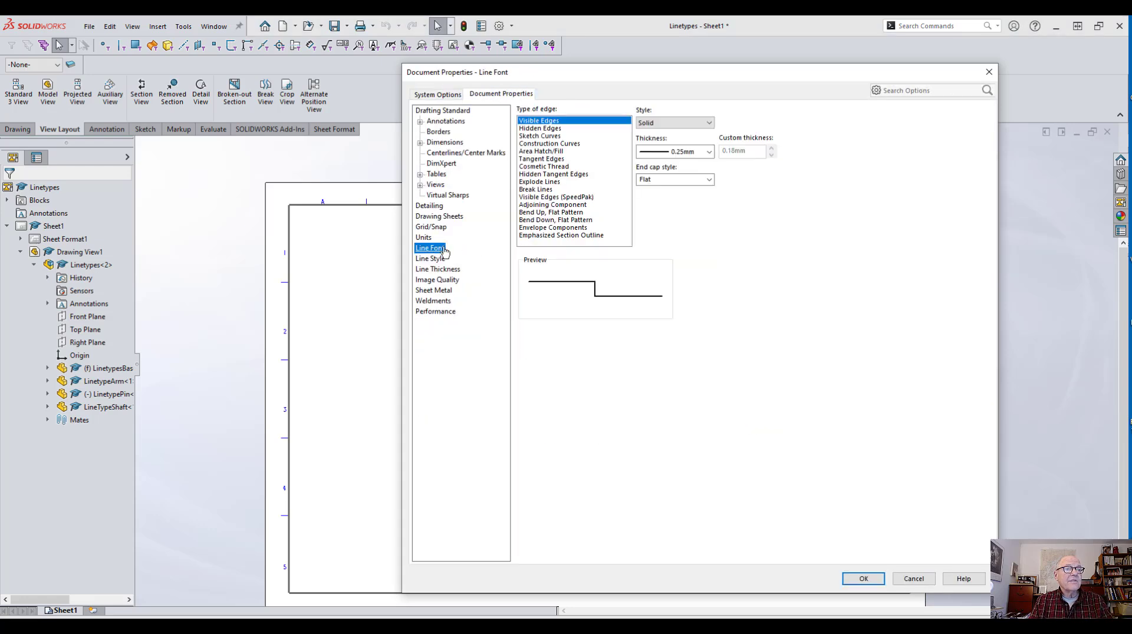
pyautogui.click(709, 152)
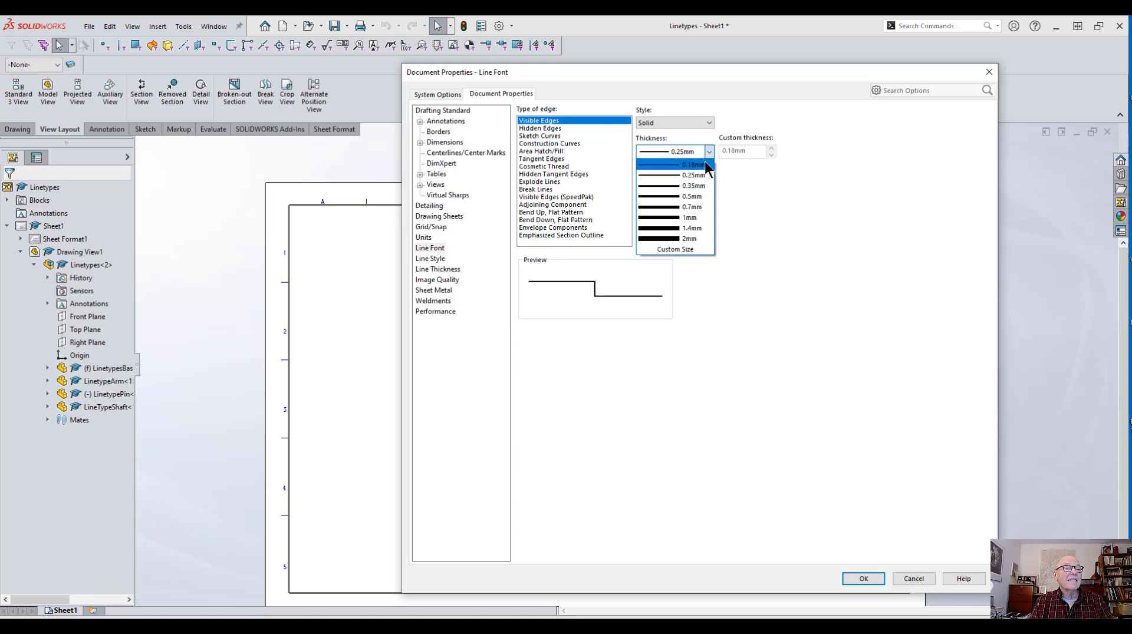
pyautogui.click(696, 186)
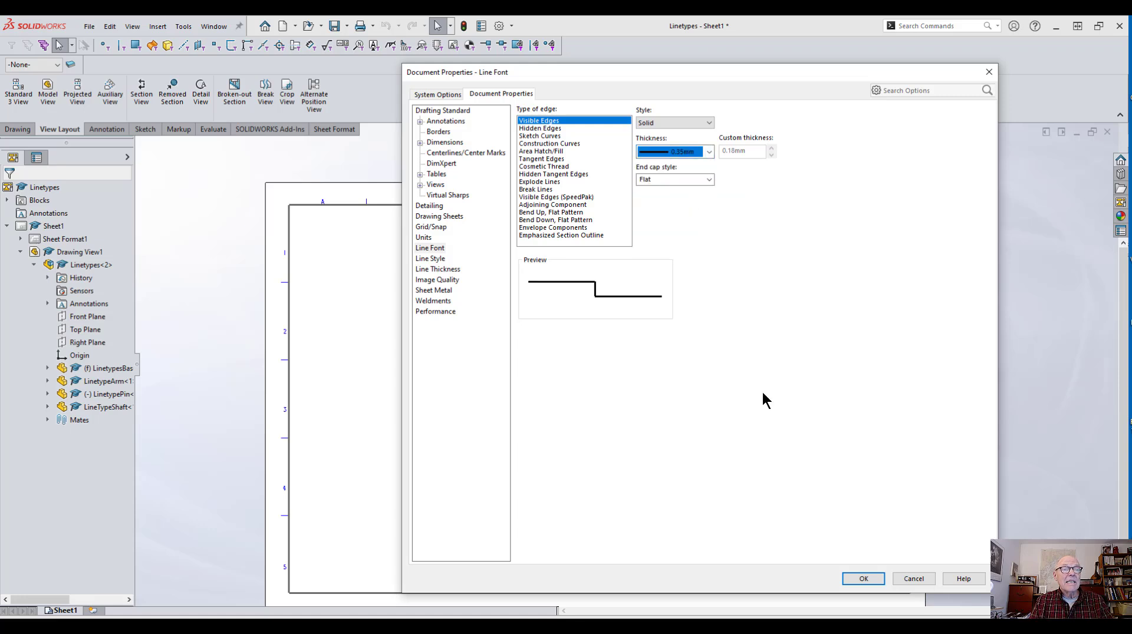
pyautogui.click(864, 580)
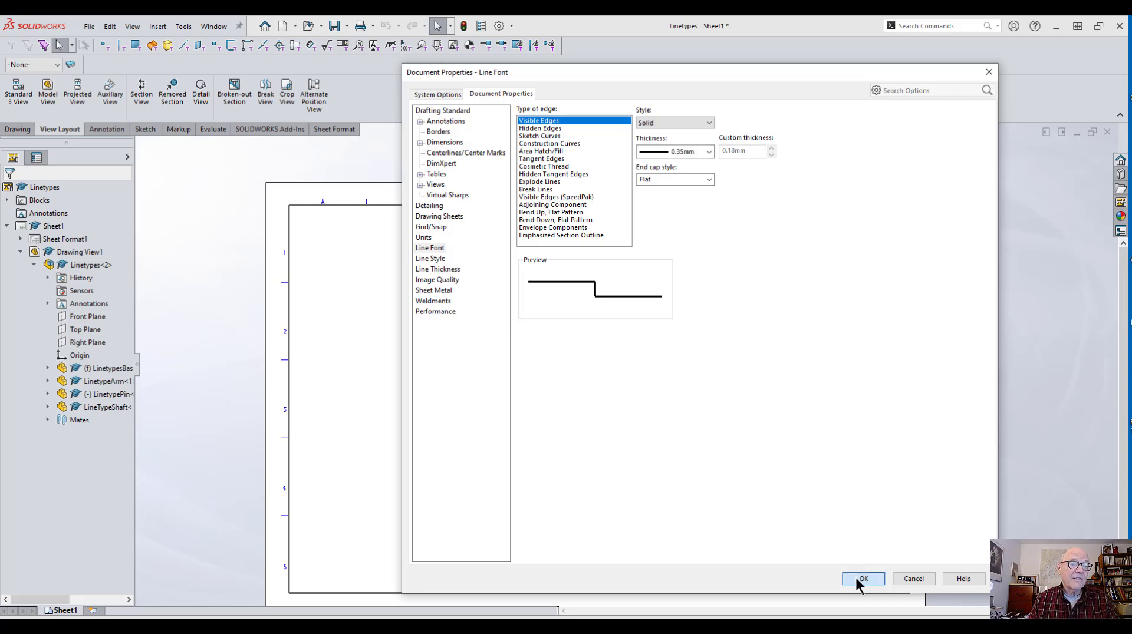
pyautogui.click(862, 578)
# Step: Move the drawing view slightly lower on the sheet
pyautogui.scroll(-2, 648, 324)
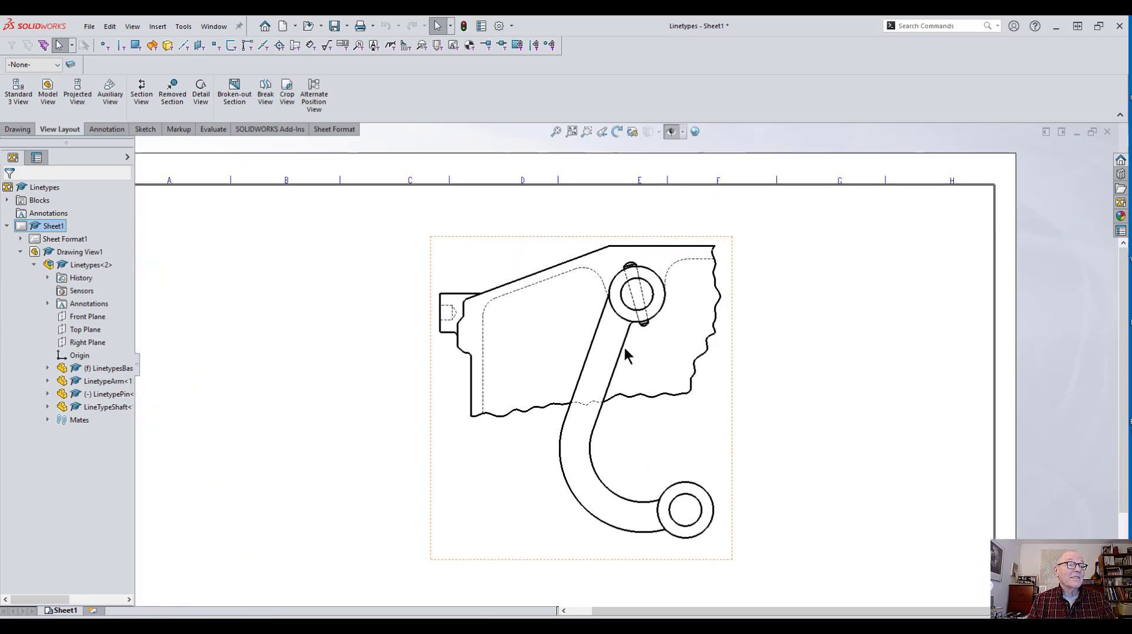
pyautogui.scroll(1, 607, 366)
pyautogui.moveTo(566, 454); pyautogui.dragTo(582, 388, button='middle')
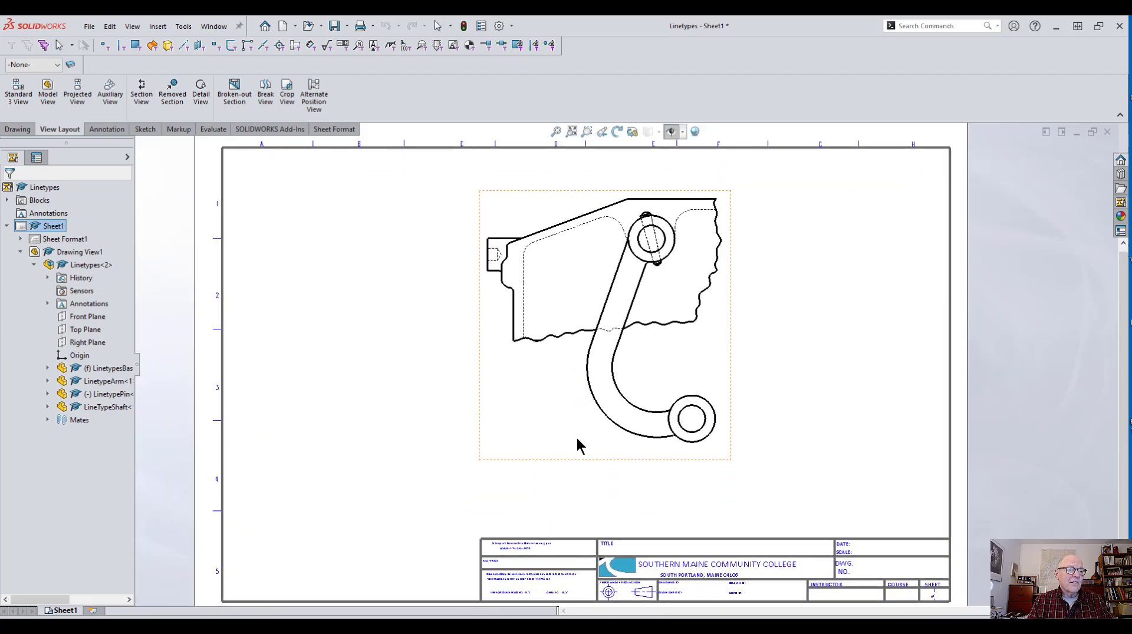
pyautogui.moveTo(579, 461); pyautogui.dragTo(582, 487)
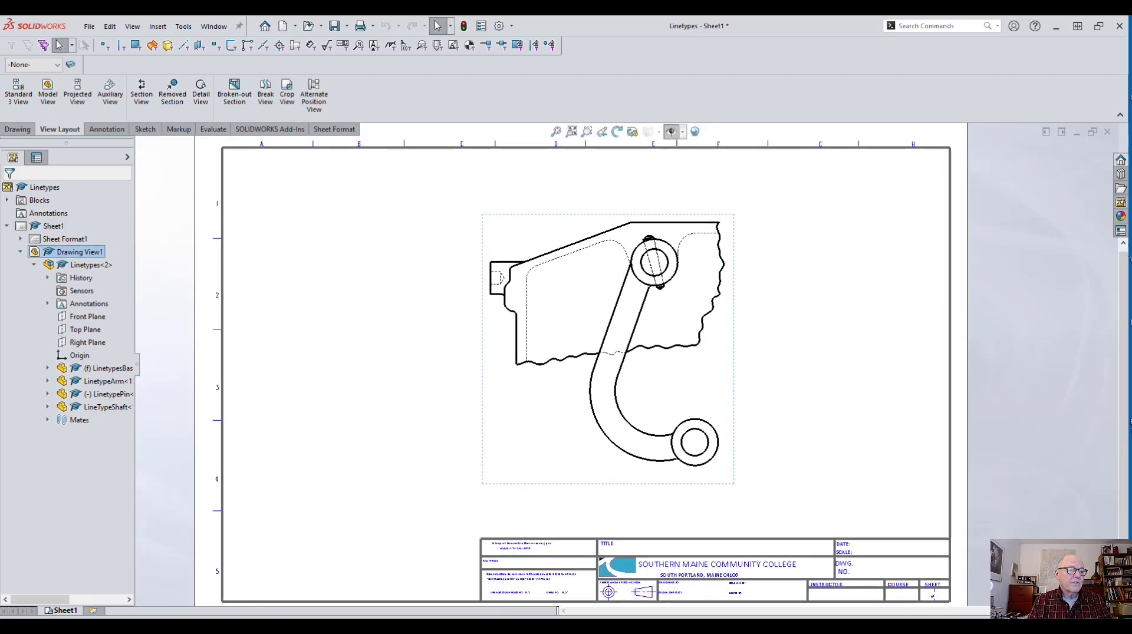
pyautogui.click(417, 397)
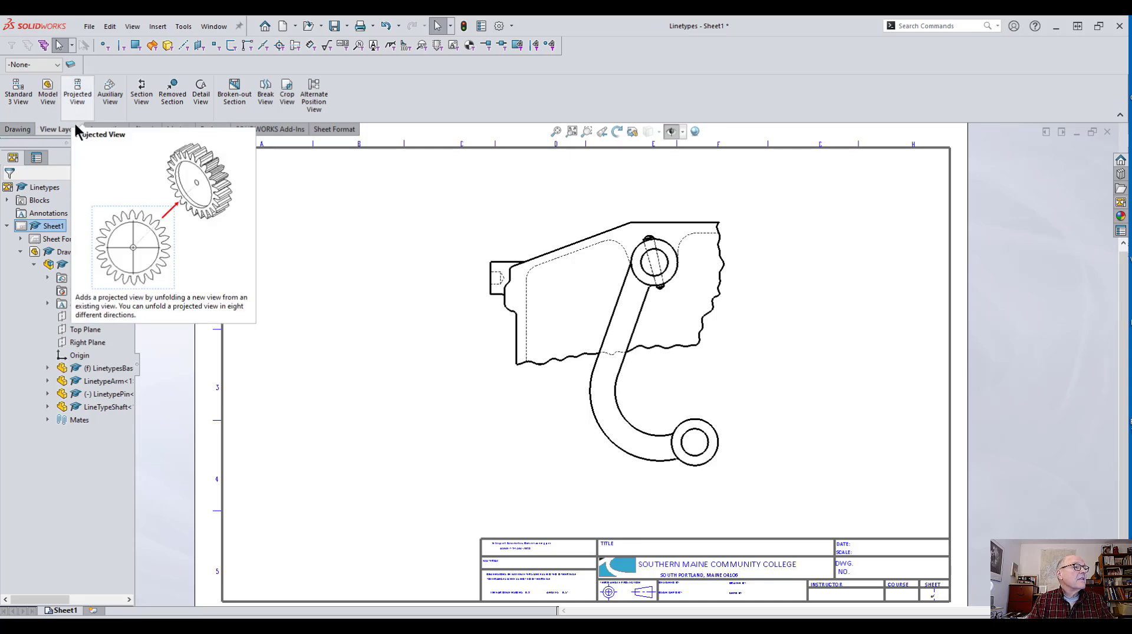
# Step: Add an Alternate Position View to the drawing view using the existing Limit configuration
pyautogui.click(317, 100)
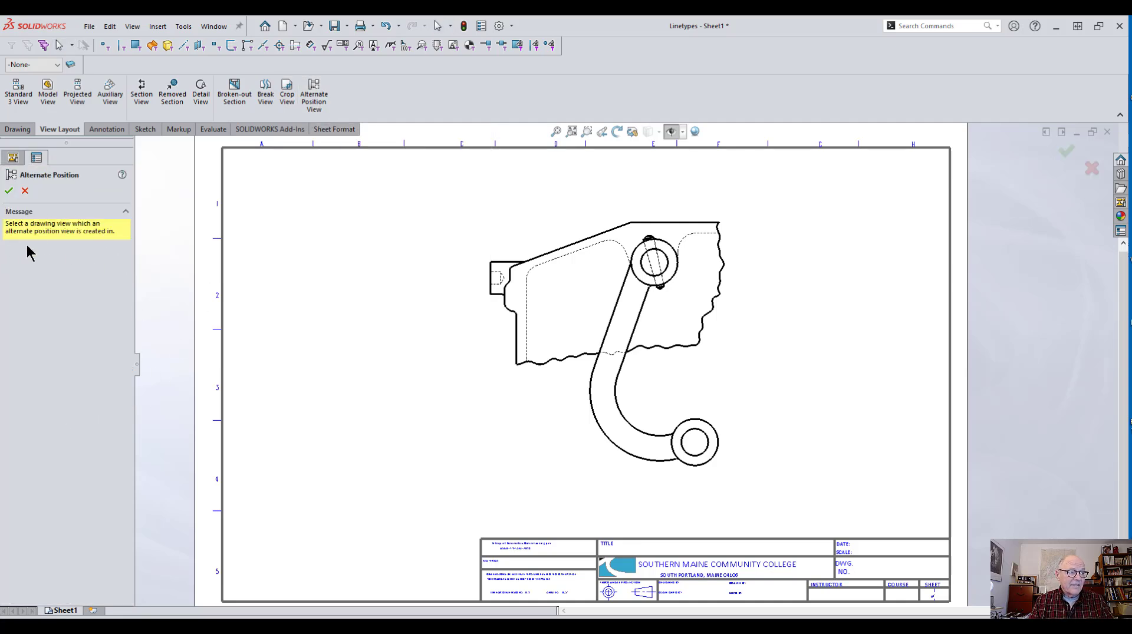
pyautogui.click(549, 402)
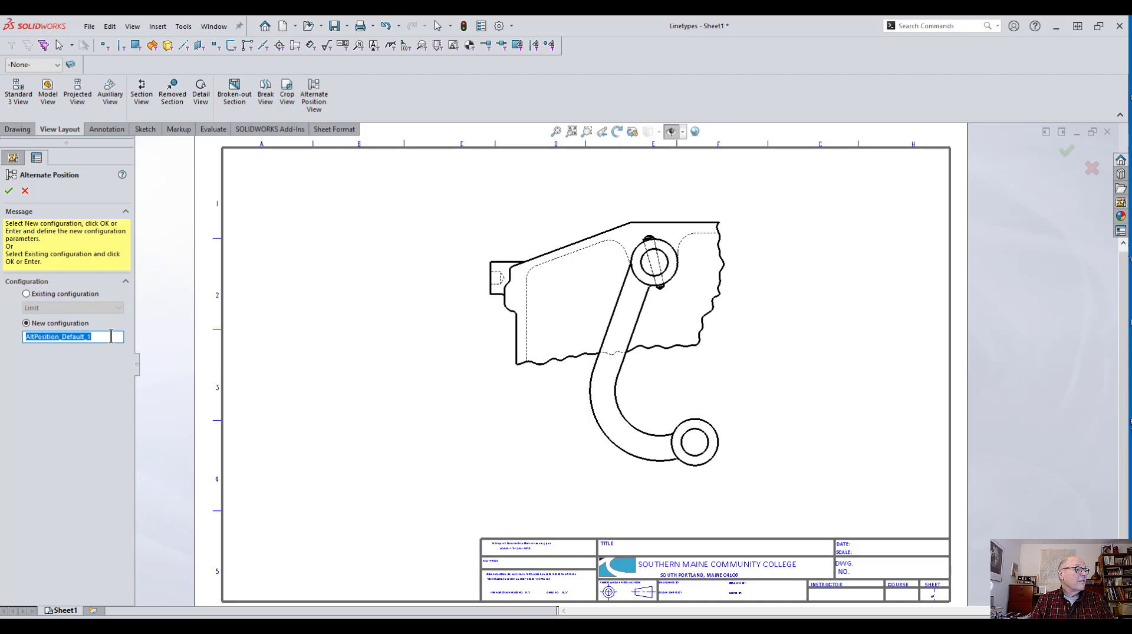
pyautogui.click(27, 294)
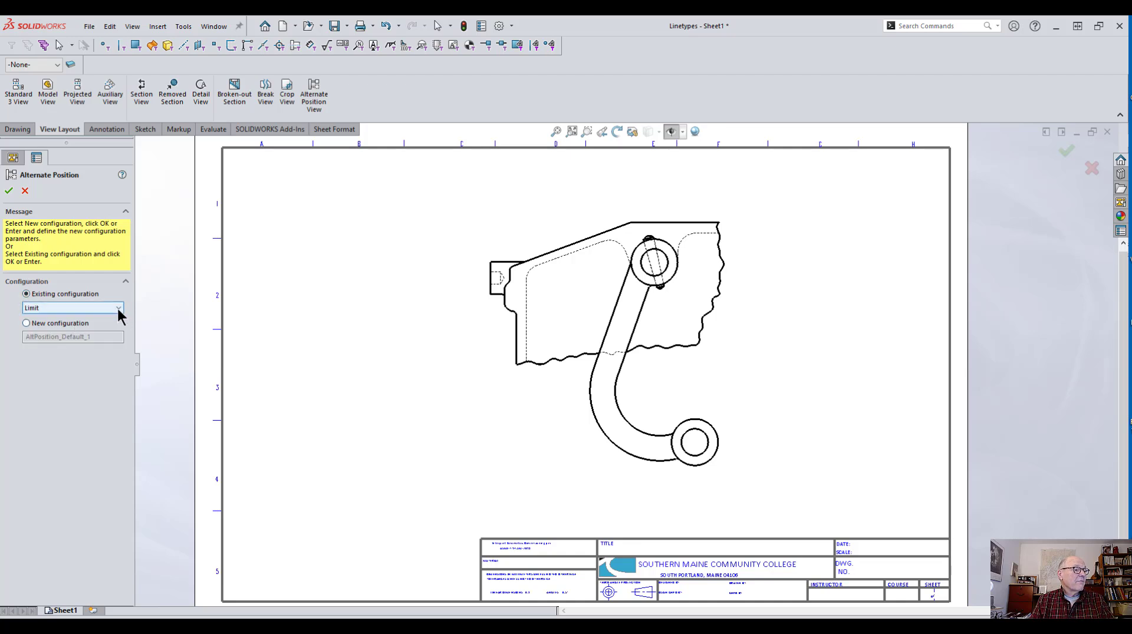
pyautogui.click(117, 308)
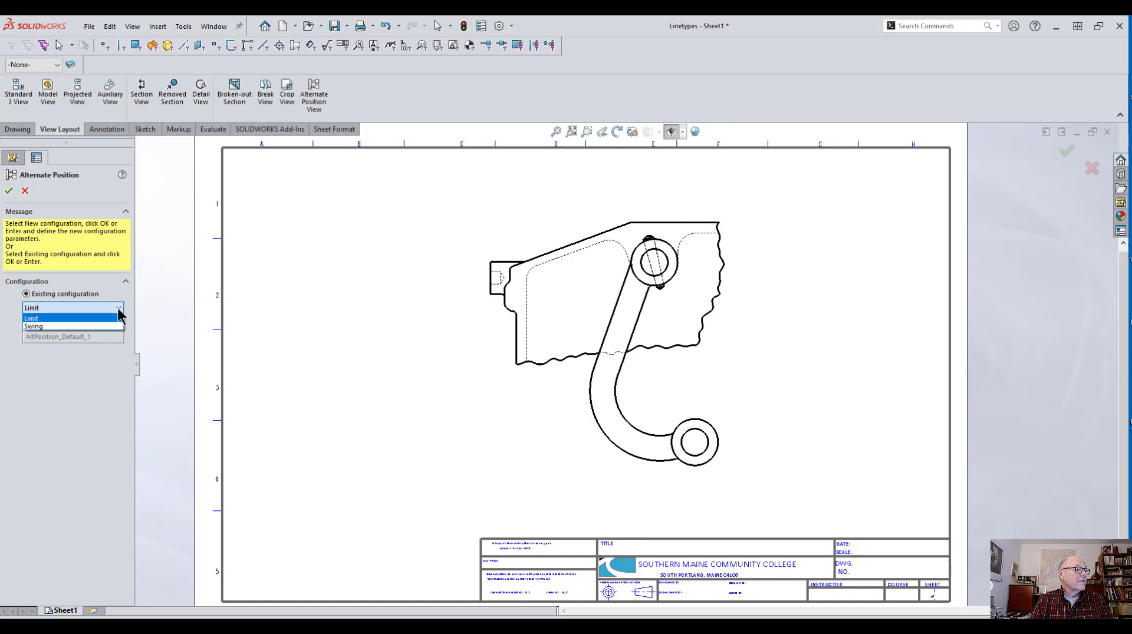
pyautogui.click(118, 308)
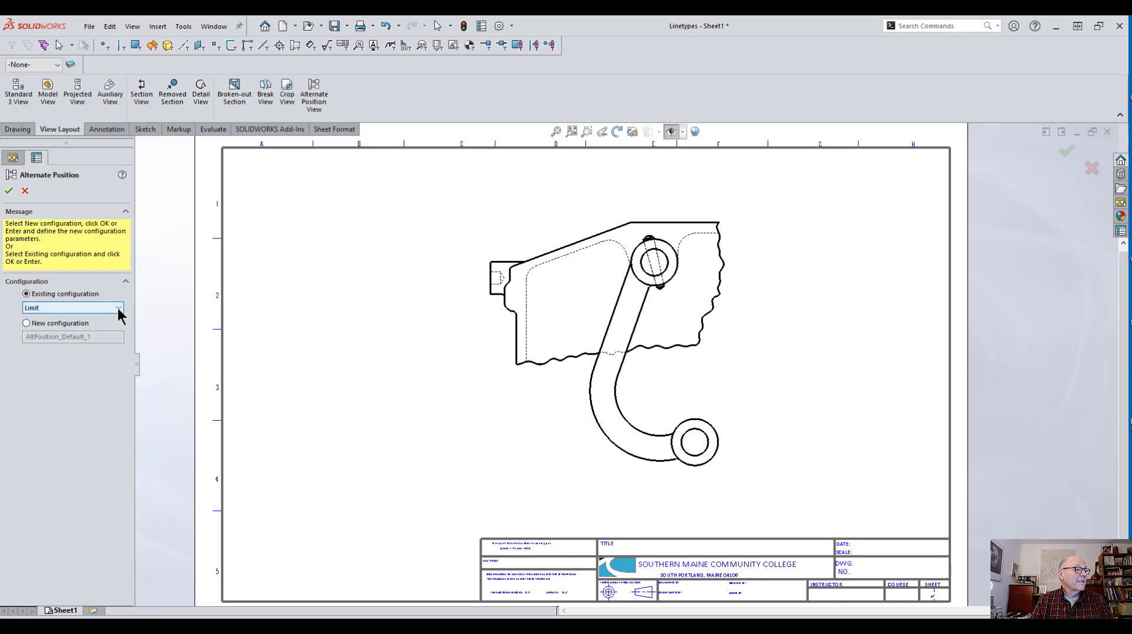
pyautogui.click(9, 191)
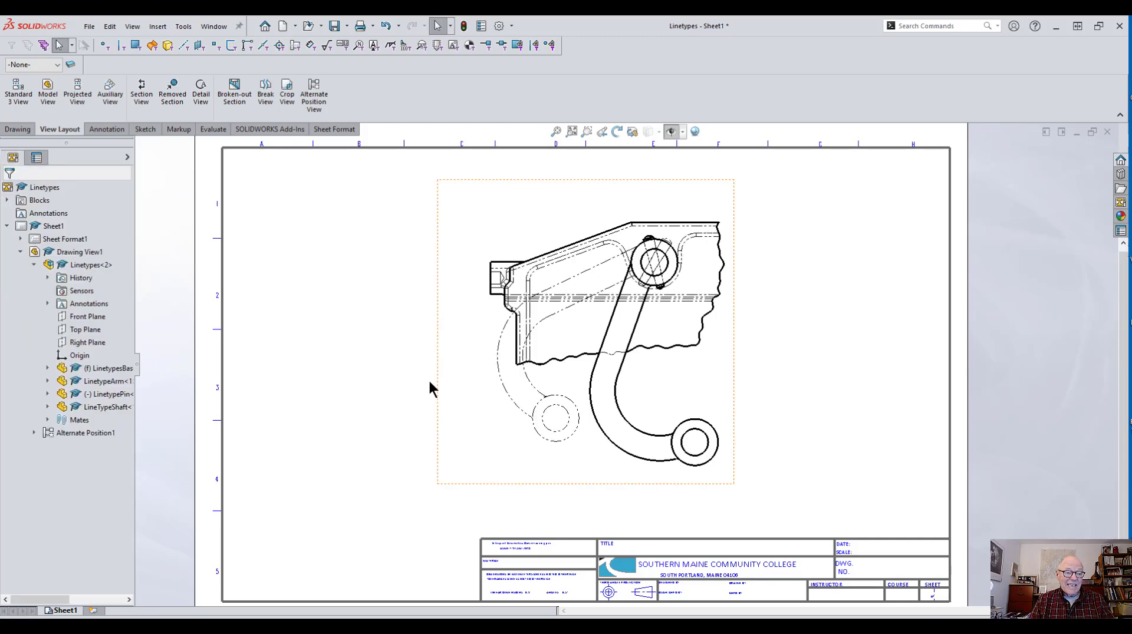
# Step: Hide the LinetypesBase component within the alternate position view
pyautogui.scroll(5, 617, 279)
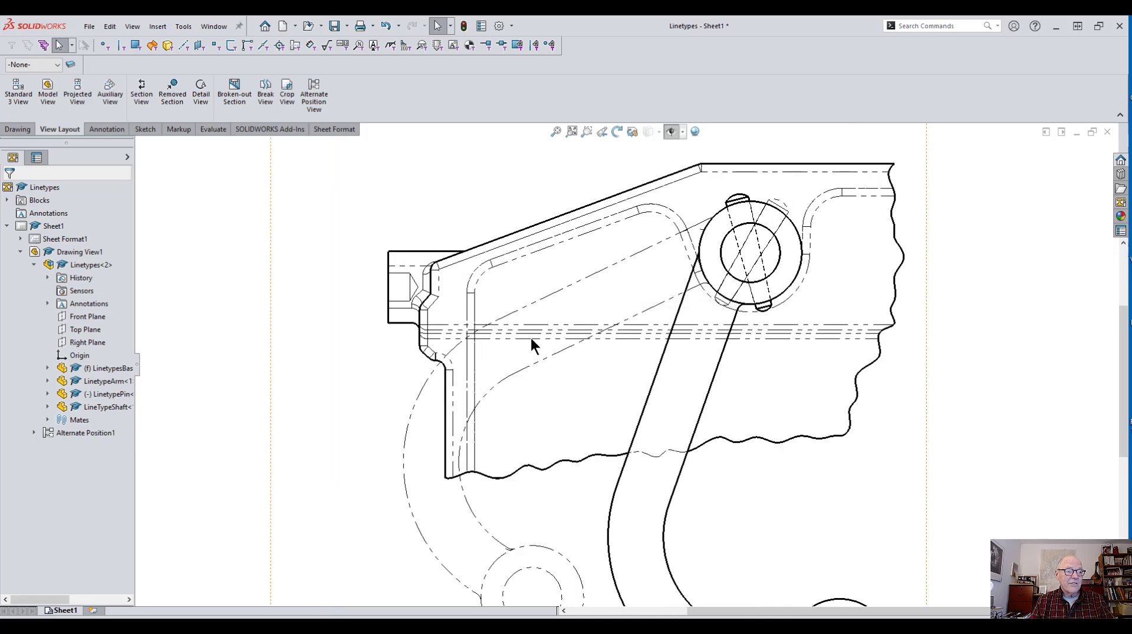
pyautogui.scroll(-3, 597, 325)
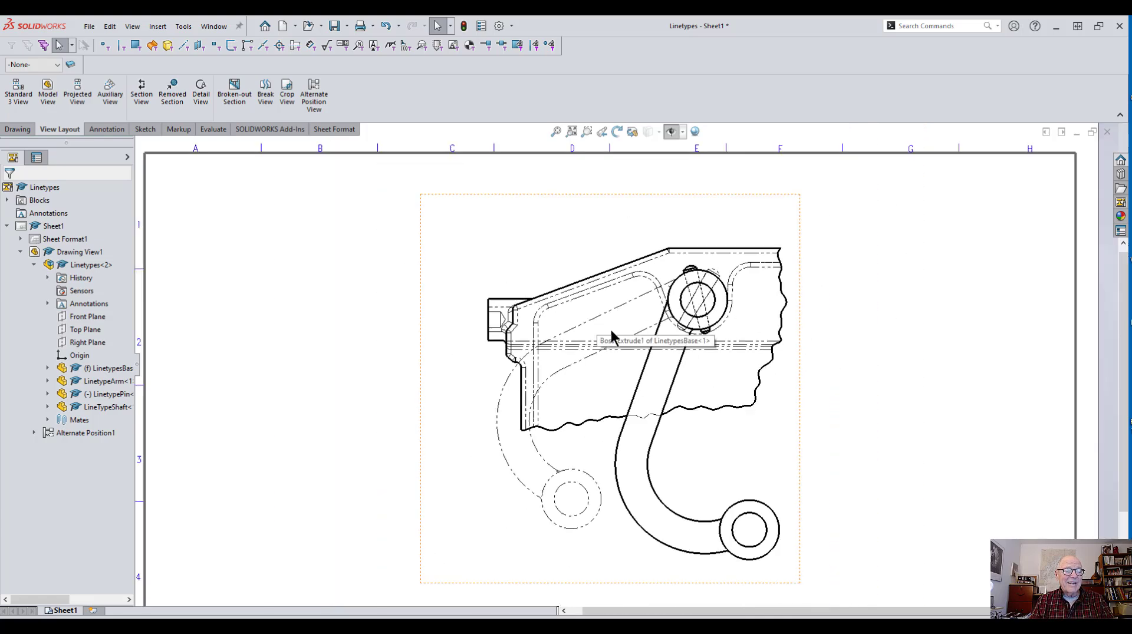
pyautogui.moveTo(627, 362); pyautogui.dragTo(691, 361, button='middle')
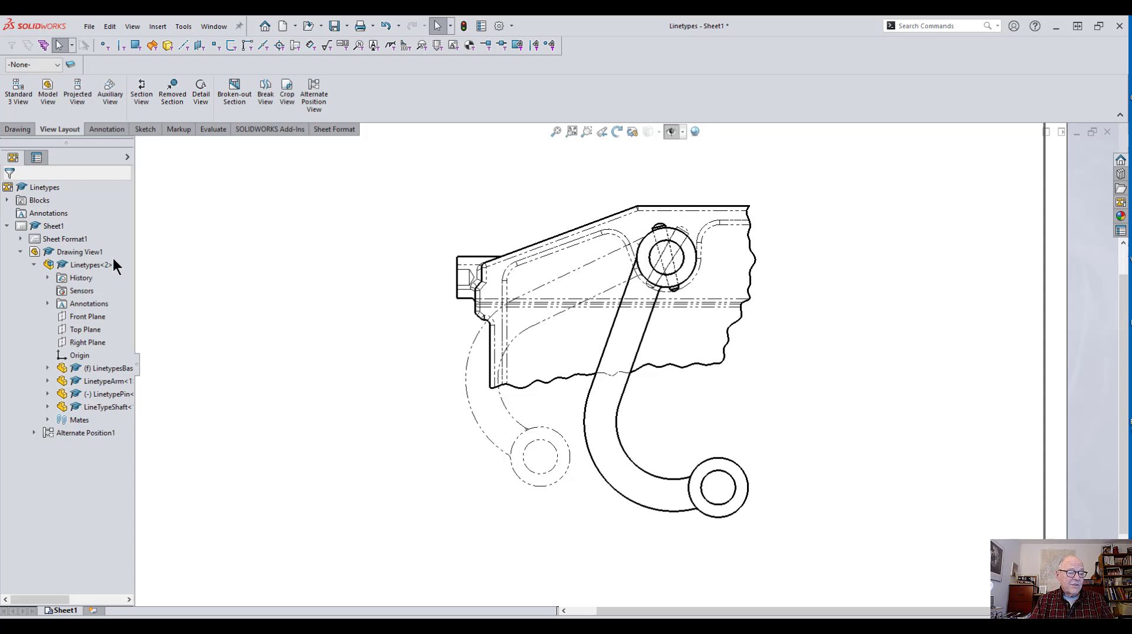
pyautogui.click(35, 263)
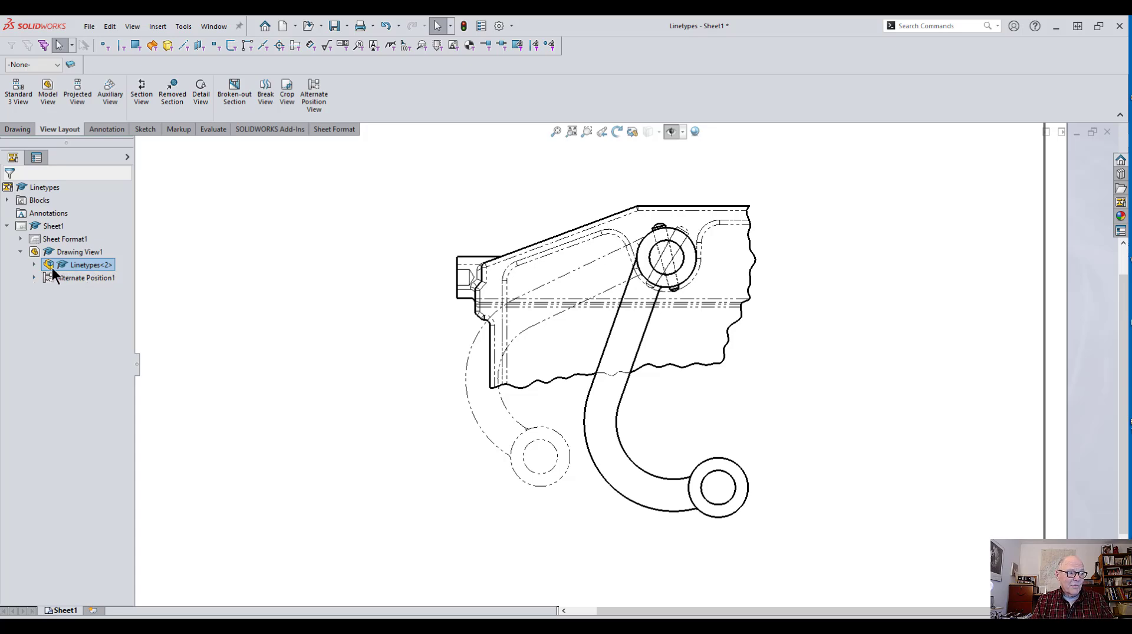
pyautogui.click(33, 278)
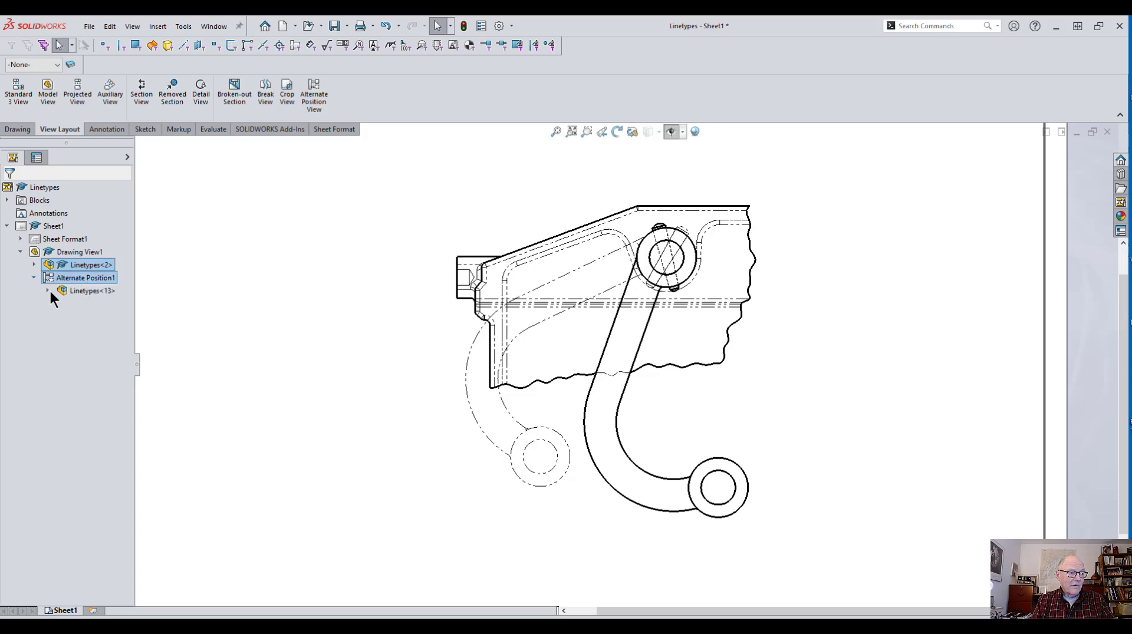
pyautogui.click(49, 291)
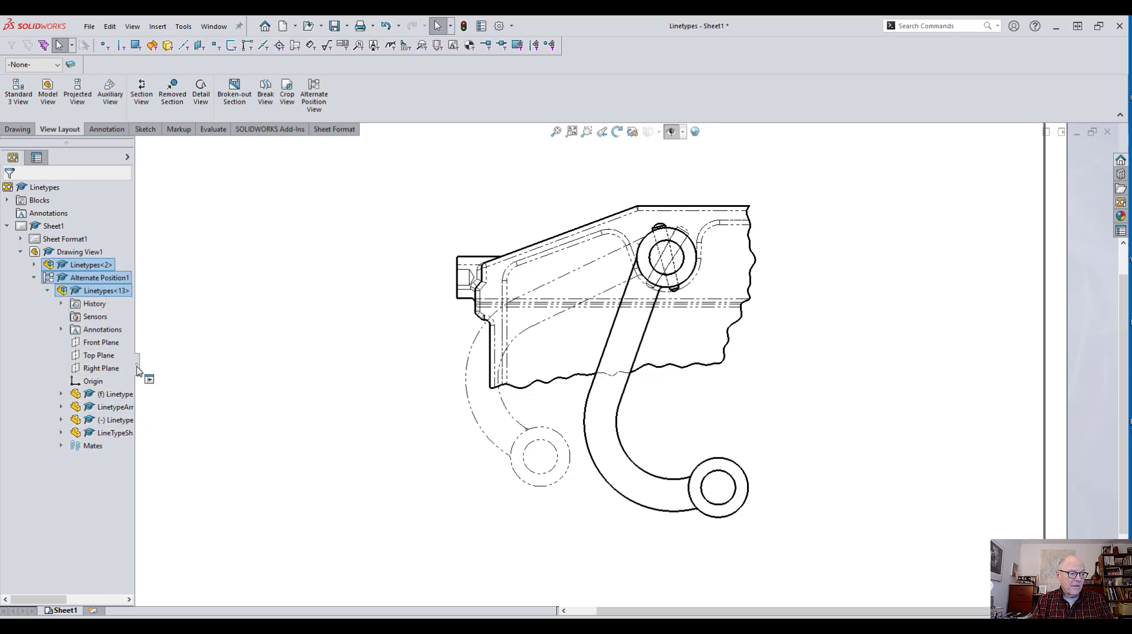
pyautogui.moveTo(138, 370); pyautogui.dragTo(312, 356)
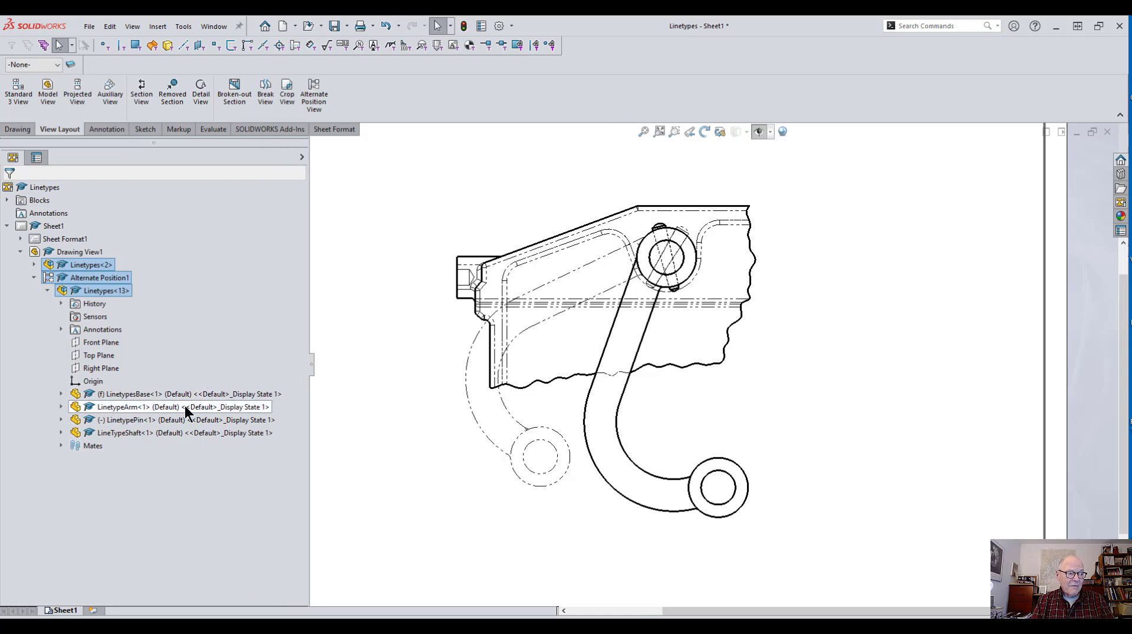
pyautogui.rightClick(129, 394)
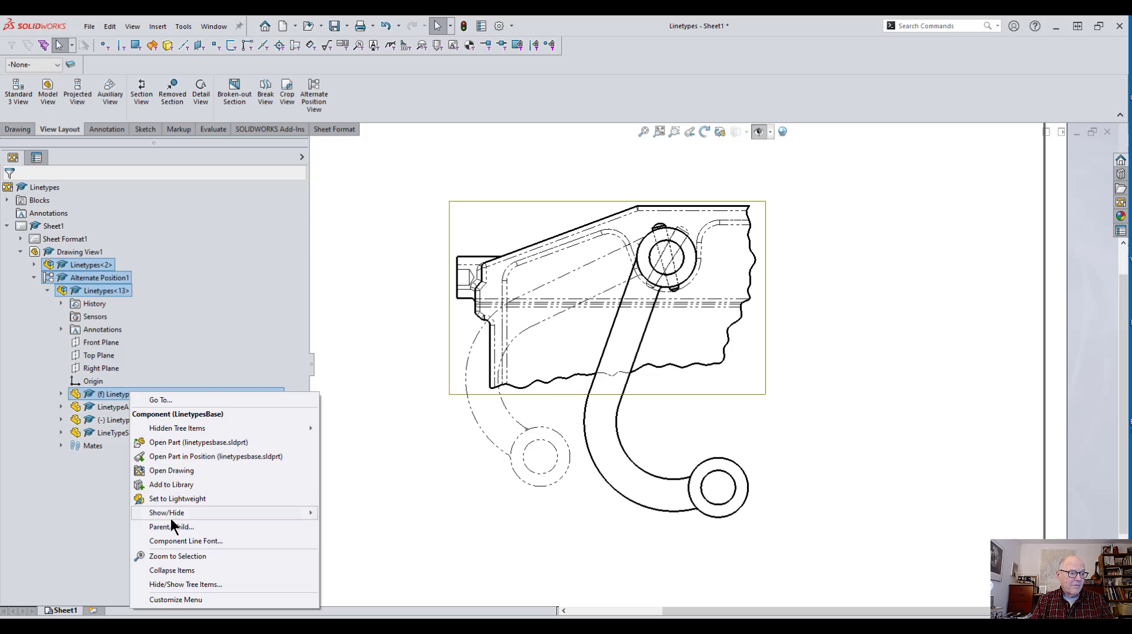
pyautogui.moveTo(177, 514)
pyautogui.click(363, 512)
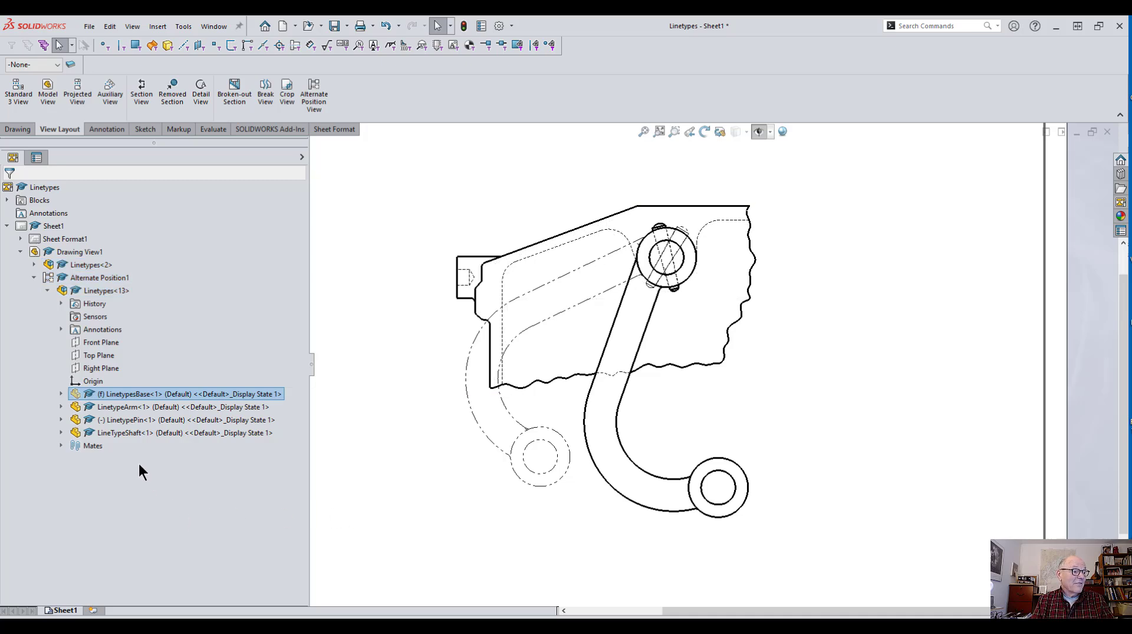
# Step: Hide the LinetypePin and LineTypeShaft components within the alternate position view
pyautogui.rightClick(125, 419)
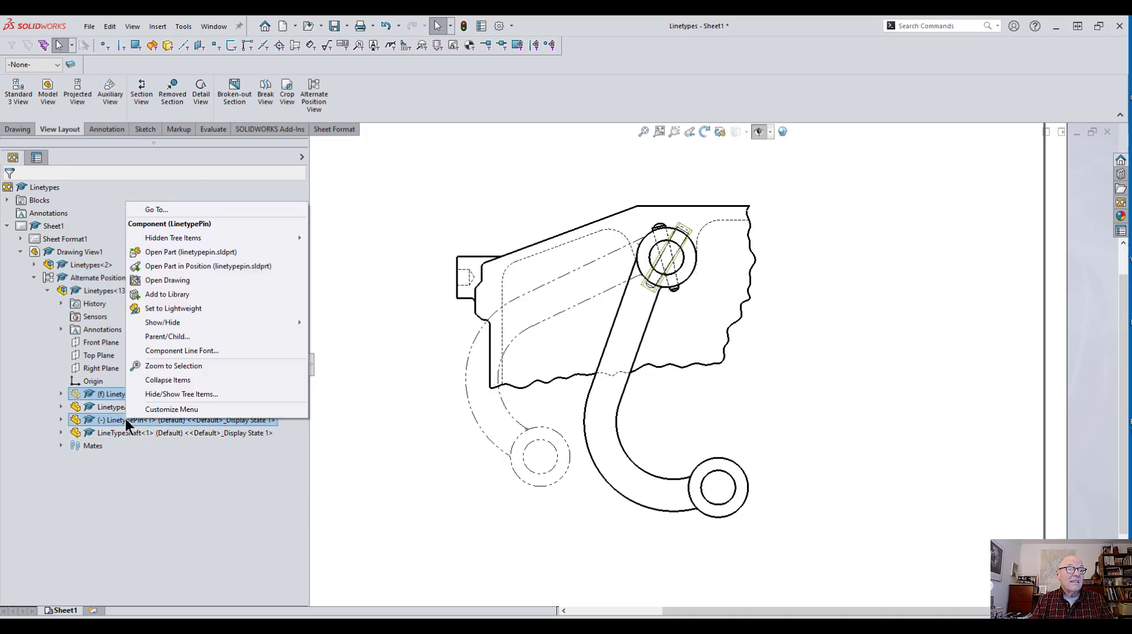
pyautogui.moveTo(168, 323)
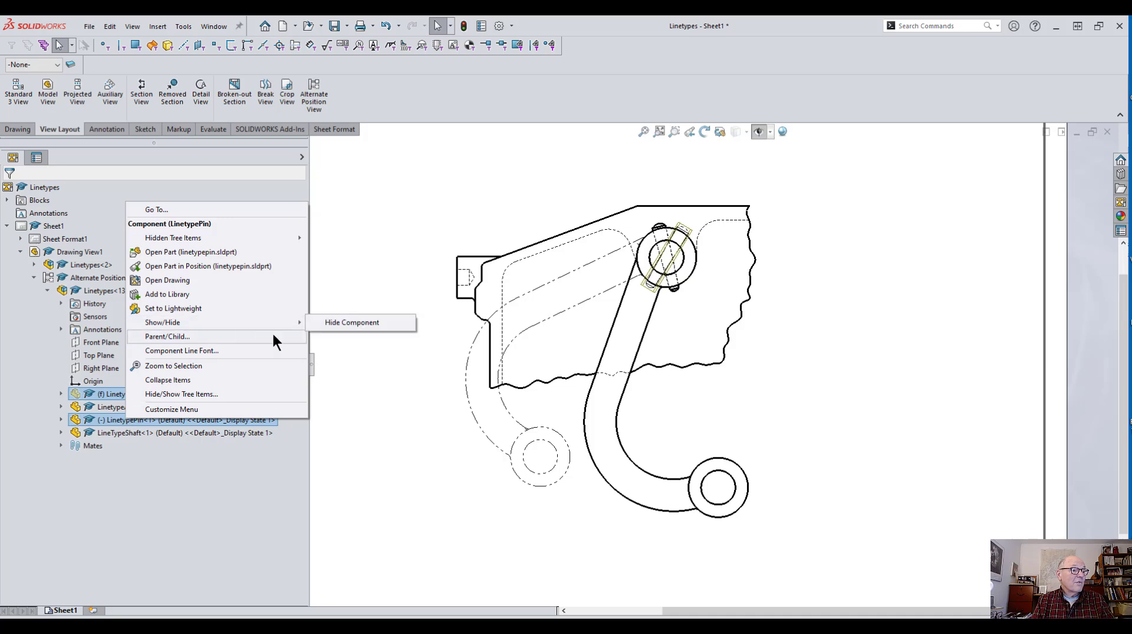
pyautogui.click(337, 323)
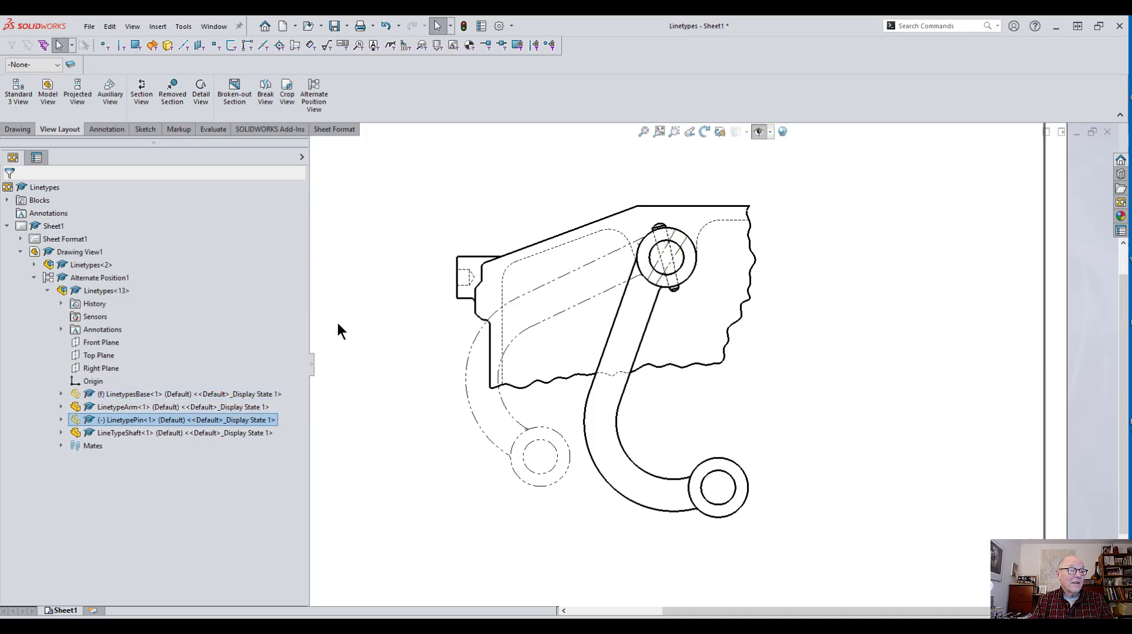
pyautogui.rightClick(114, 433)
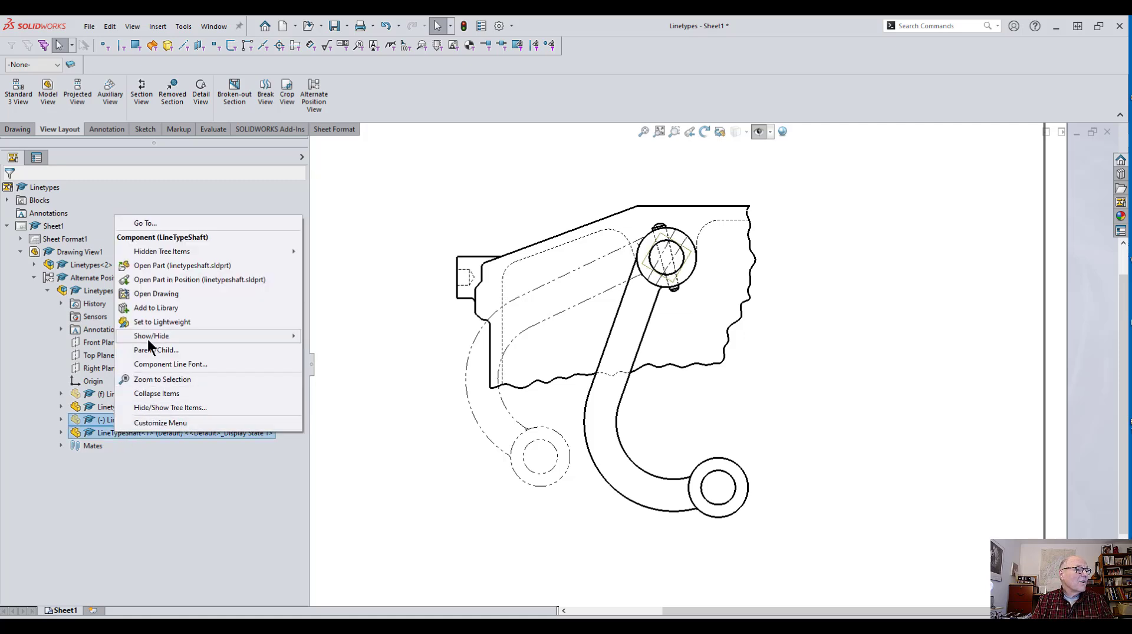
pyautogui.moveTo(147, 339)
pyautogui.click(329, 335)
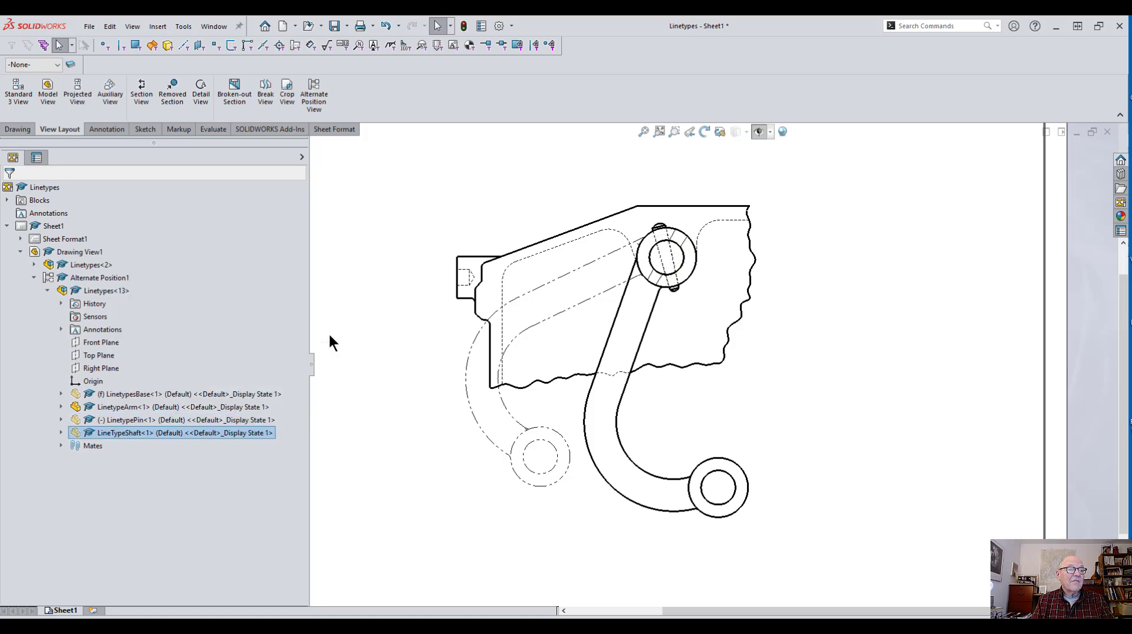
pyautogui.click(859, 288)
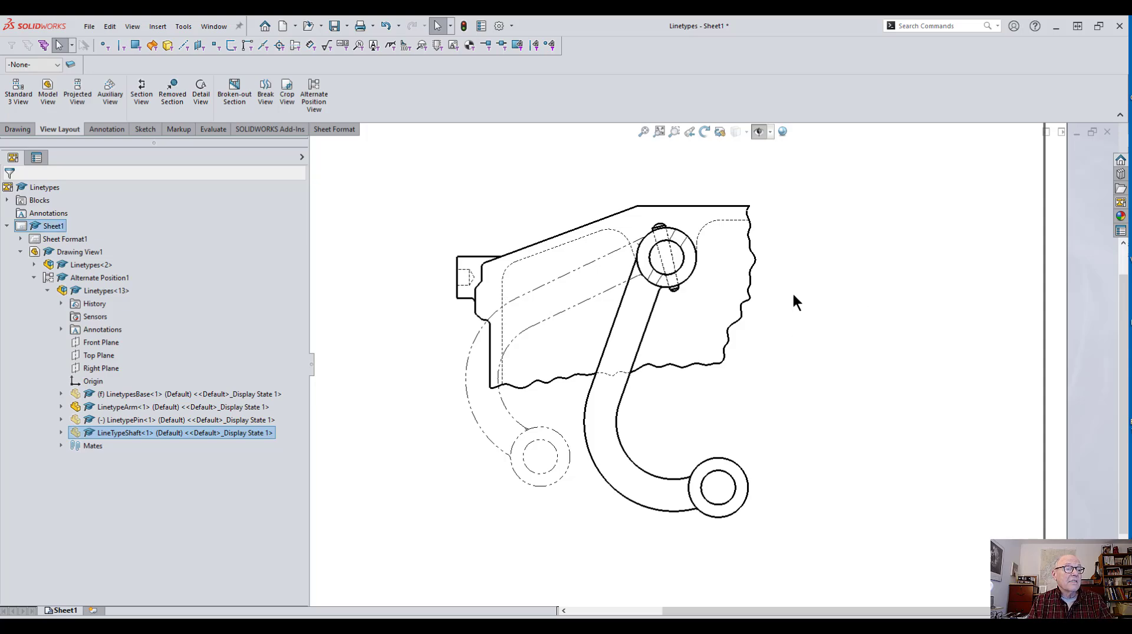
# Step: Open the Linetypes assembly from the drawing view
pyautogui.scroll(-1, 662, 264)
pyautogui.scroll(-3, 661, 270)
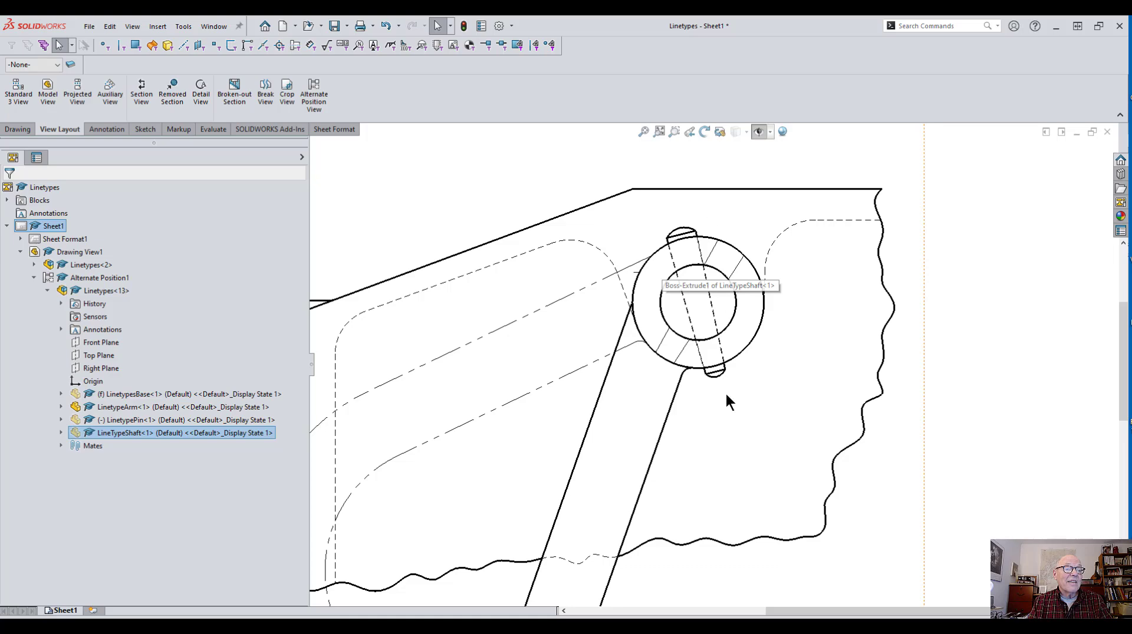
pyautogui.scroll(2, 800, 281)
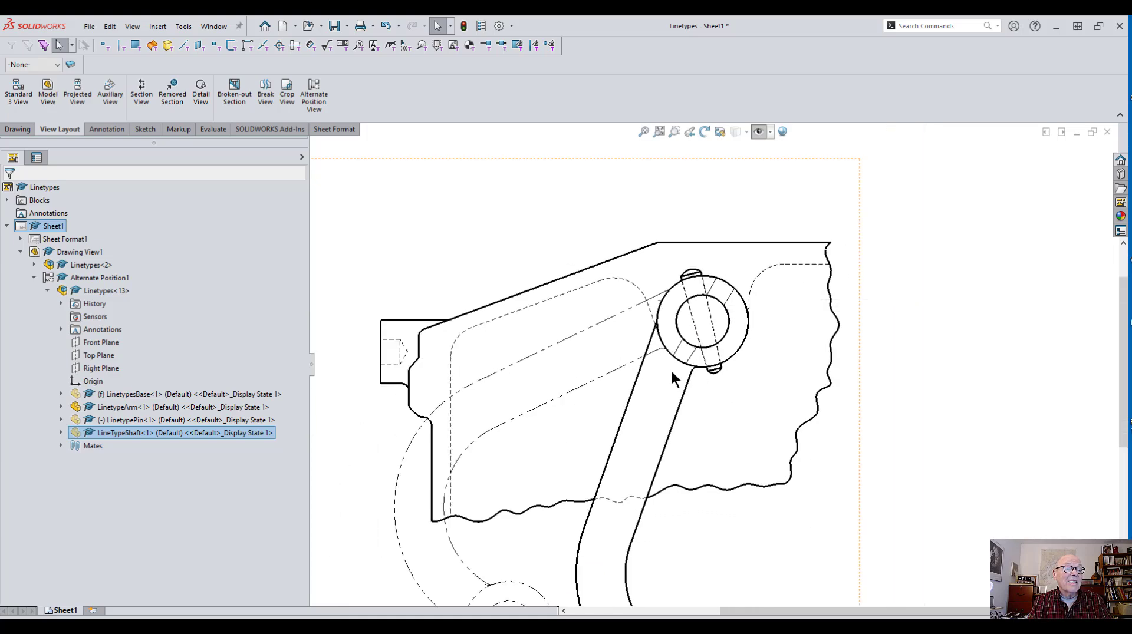
pyautogui.scroll(1, 670, 369)
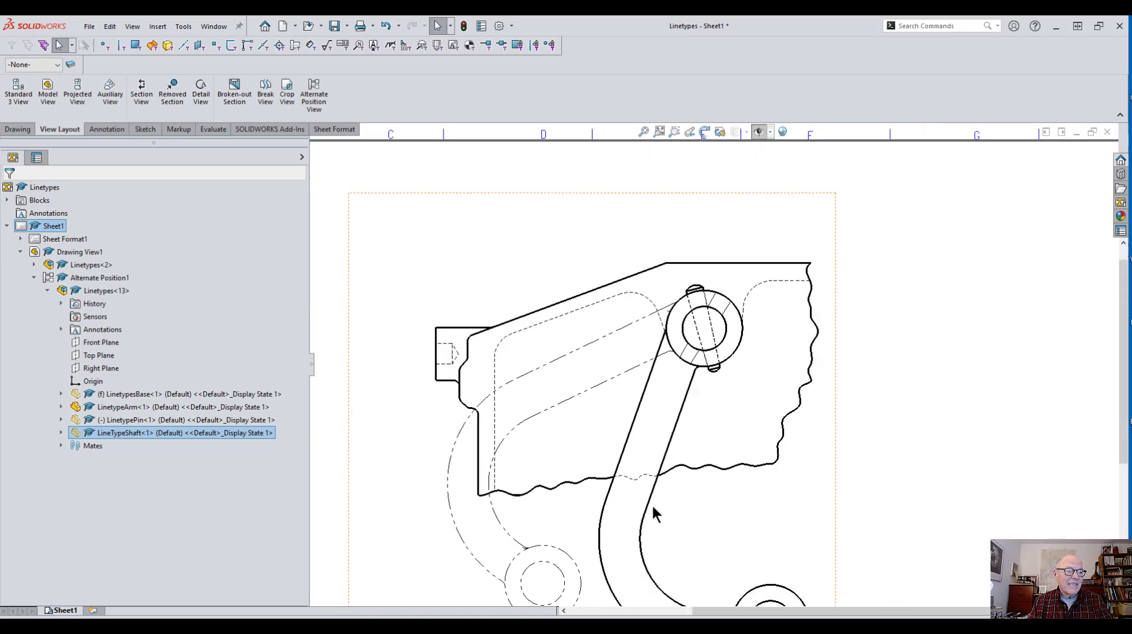
pyautogui.scroll(2, 652, 504)
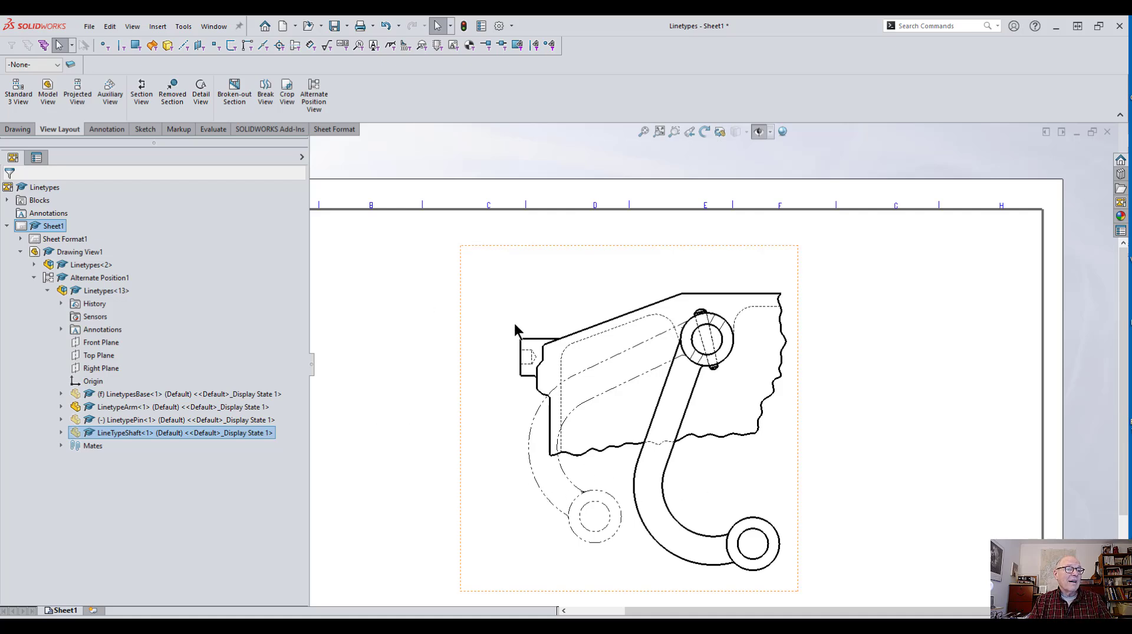
pyautogui.click(562, 252)
pyautogui.rightClick(562, 264)
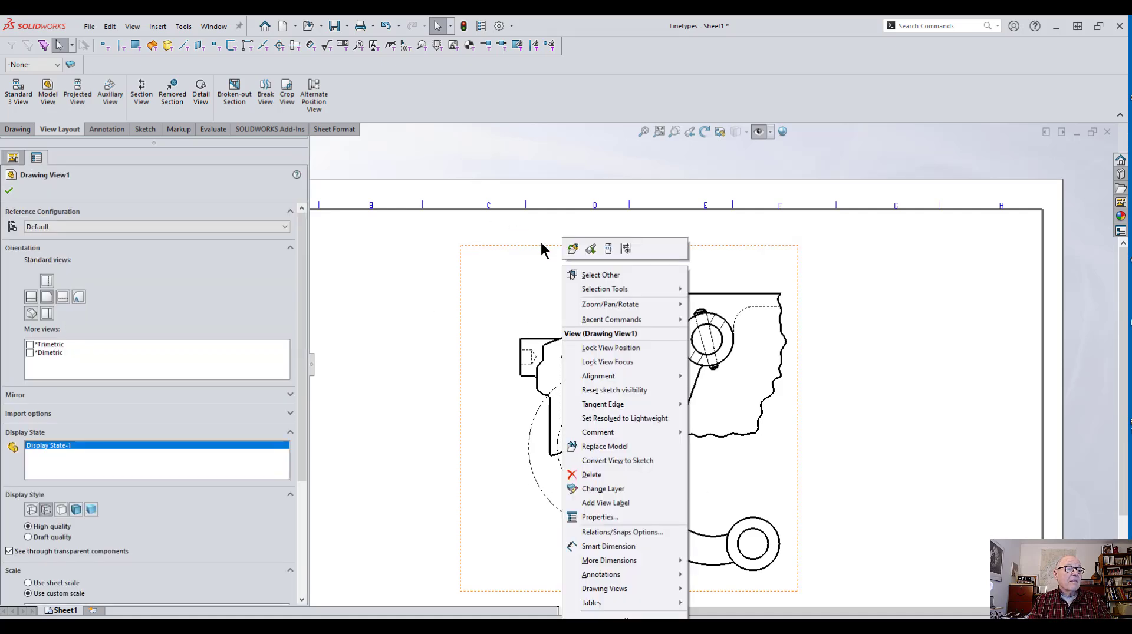
pyautogui.click(570, 248)
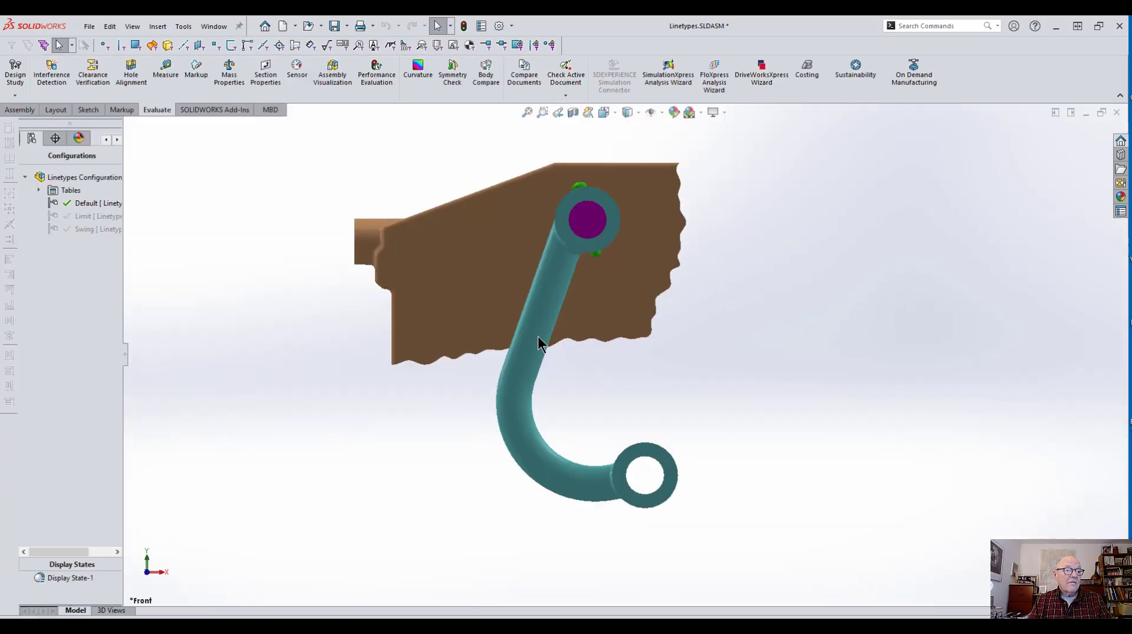
# Step: Activate the assembly's Swing configuration, then switch back to the drawing sheet
pyautogui.moveTo(537, 337); pyautogui.dragTo(481, 293)
pyautogui.moveTo(530, 441); pyautogui.dragTo(490, 422)
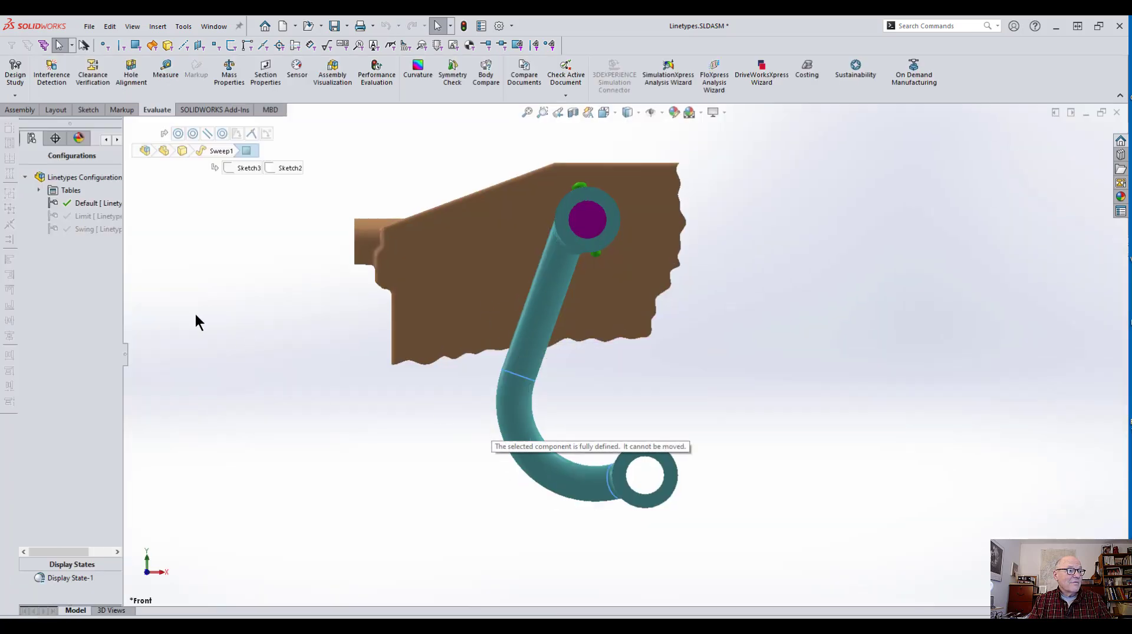
pyautogui.doubleClick(79, 229)
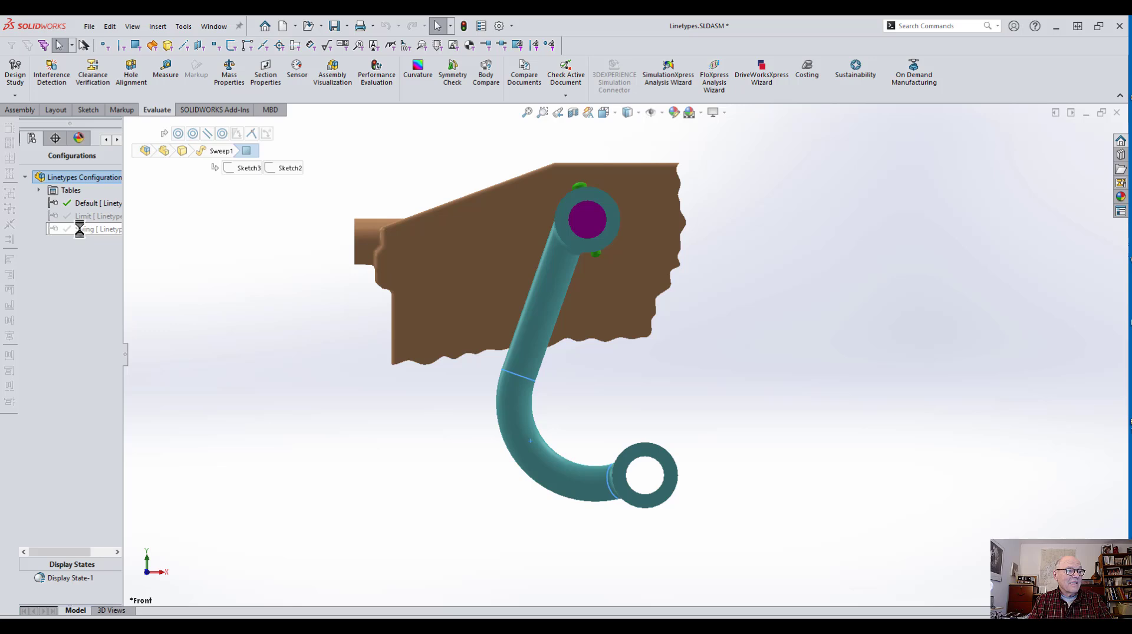
pyautogui.moveTo(449, 416); pyautogui.dragTo(396, 364)
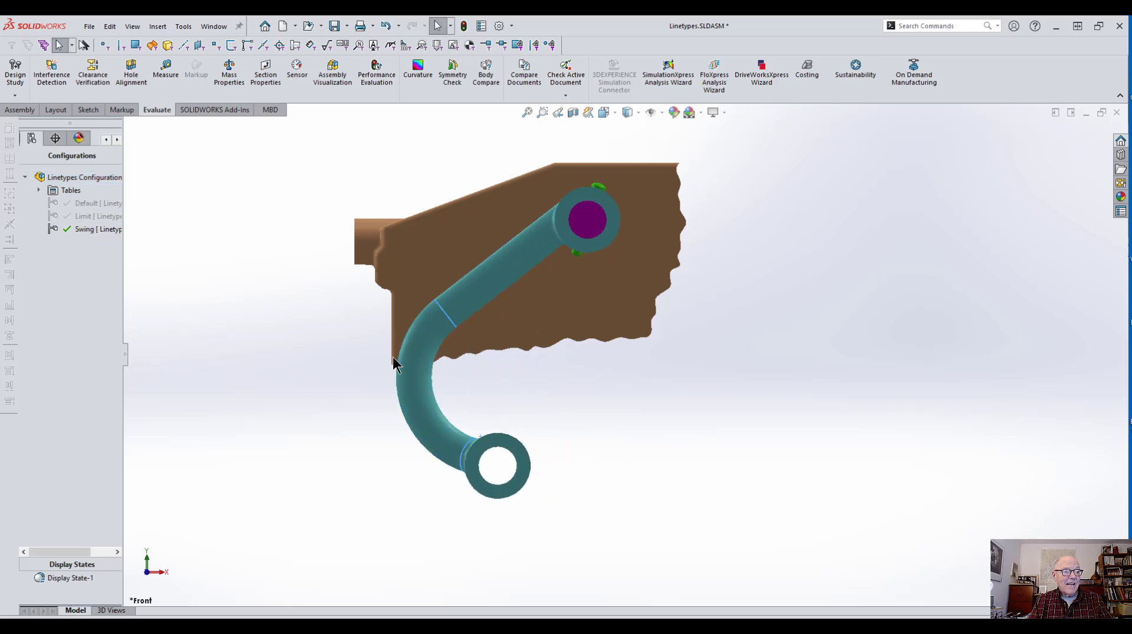
pyautogui.click(213, 27)
pyautogui.click(229, 184)
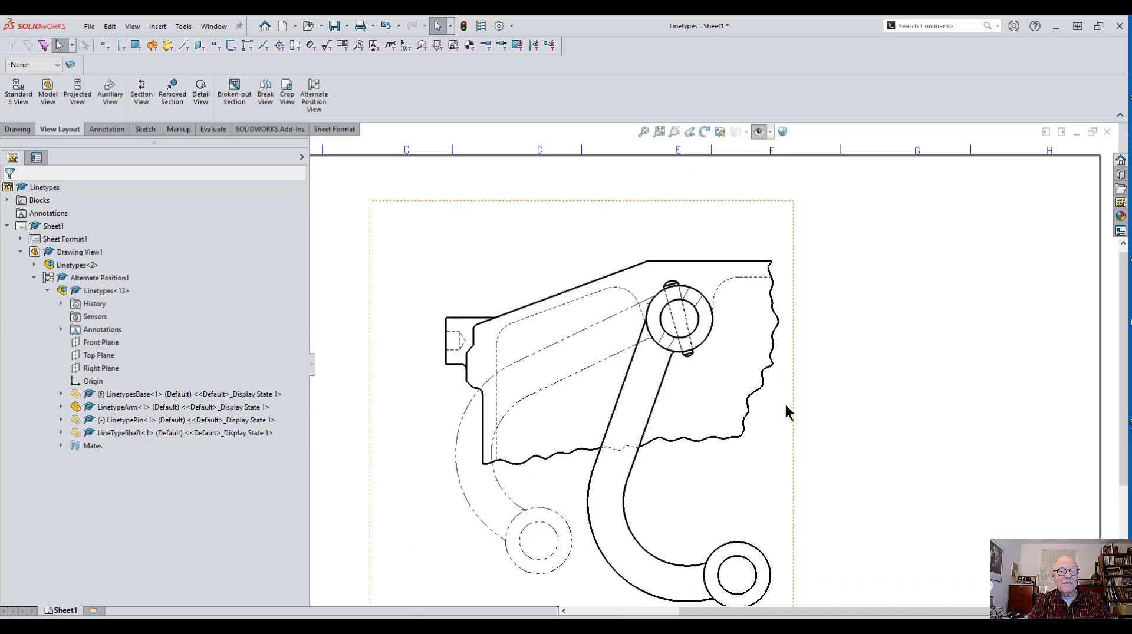
# Step: Move the drawing view slightly down on the sheet
pyautogui.press('f')
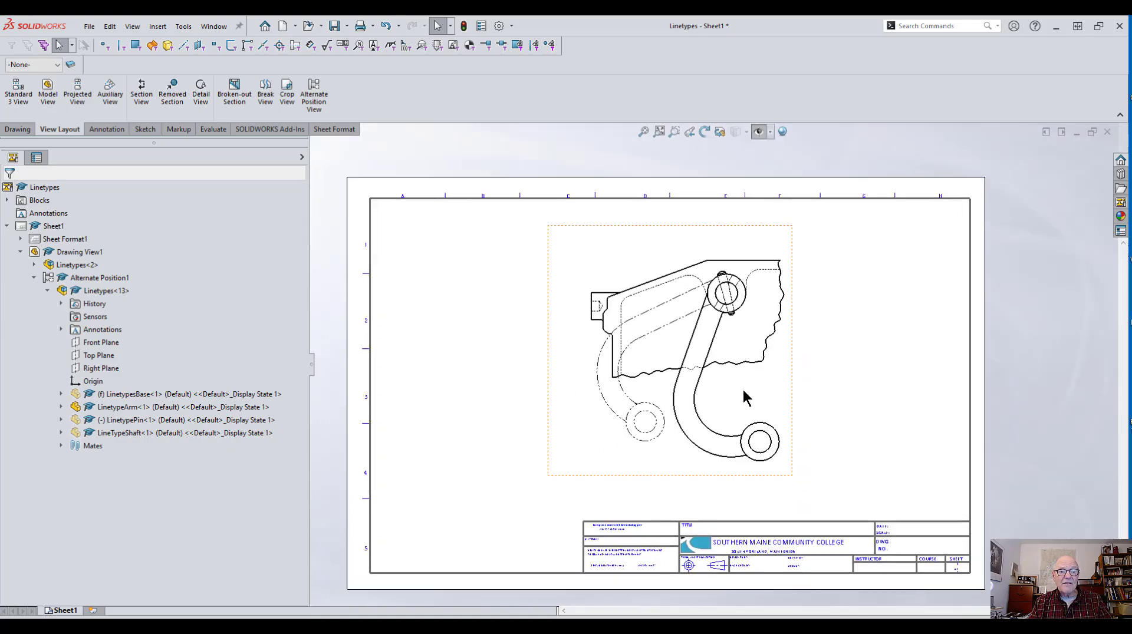
pyautogui.scroll(-1, 770, 380)
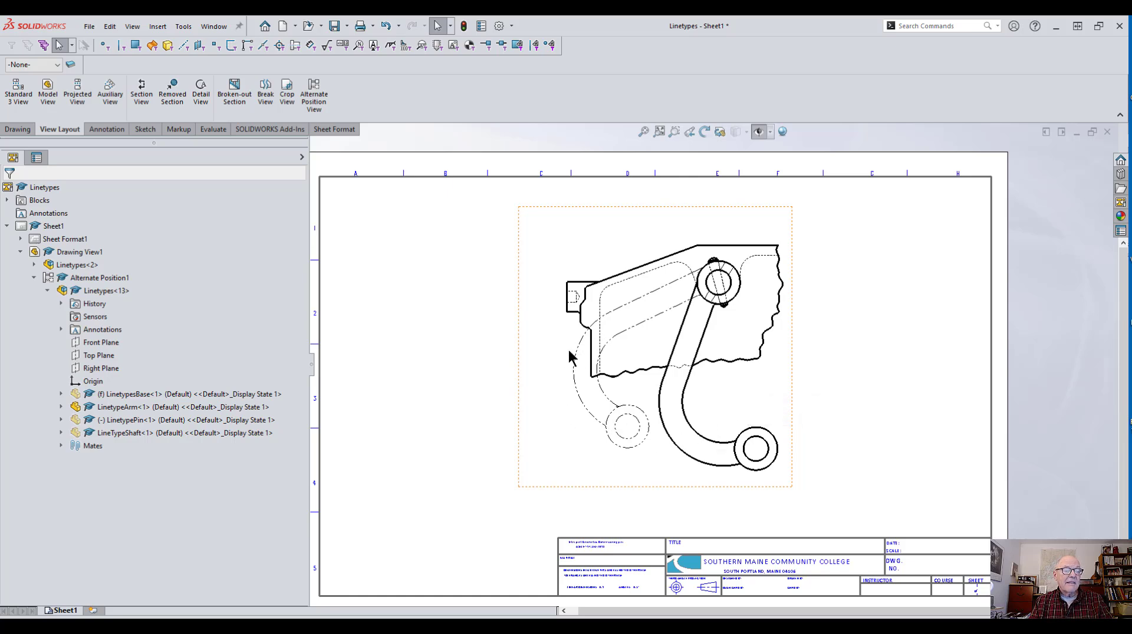
pyautogui.scroll(-2, 621, 397)
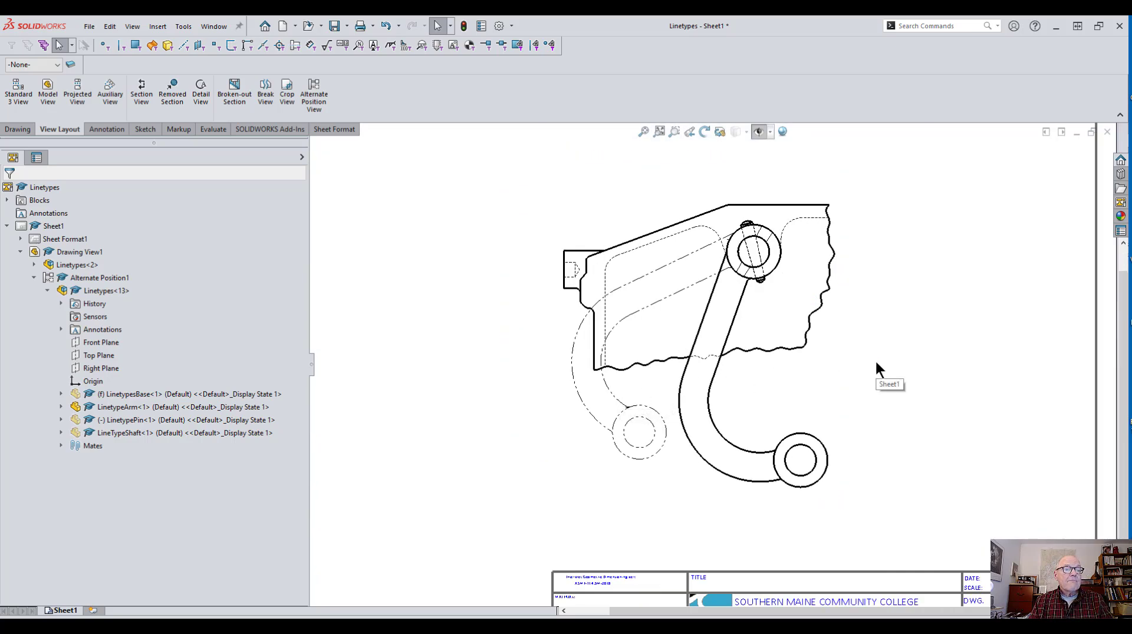
pyautogui.scroll(-2, 843, 373)
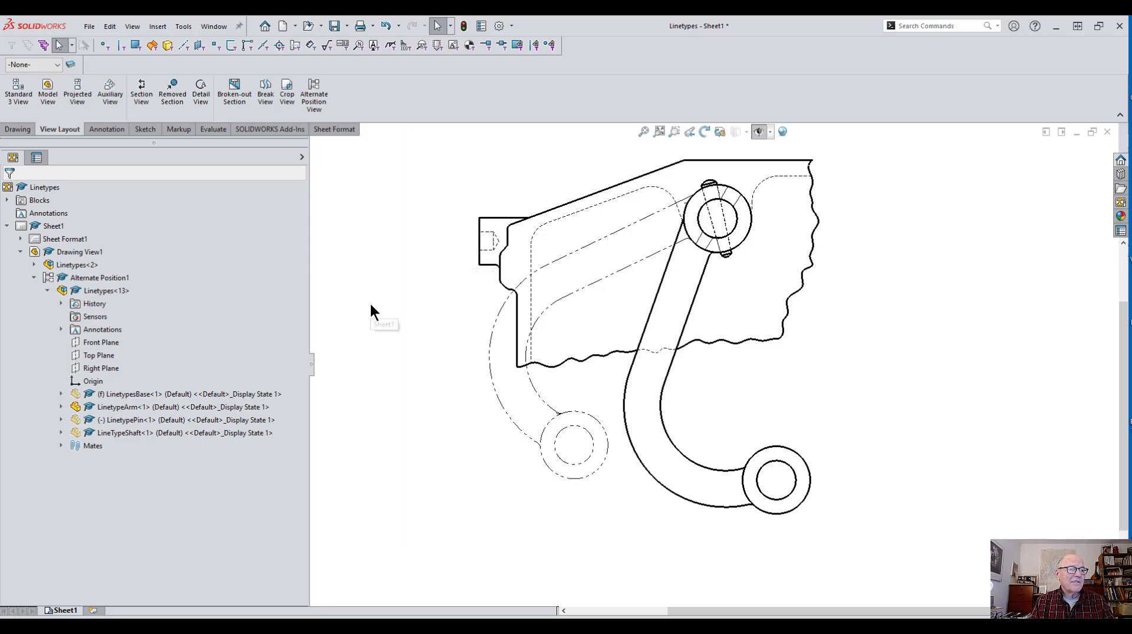
pyautogui.moveTo(375, 322); pyautogui.dragTo(377, 354, button='middle')
pyautogui.press('Escape')
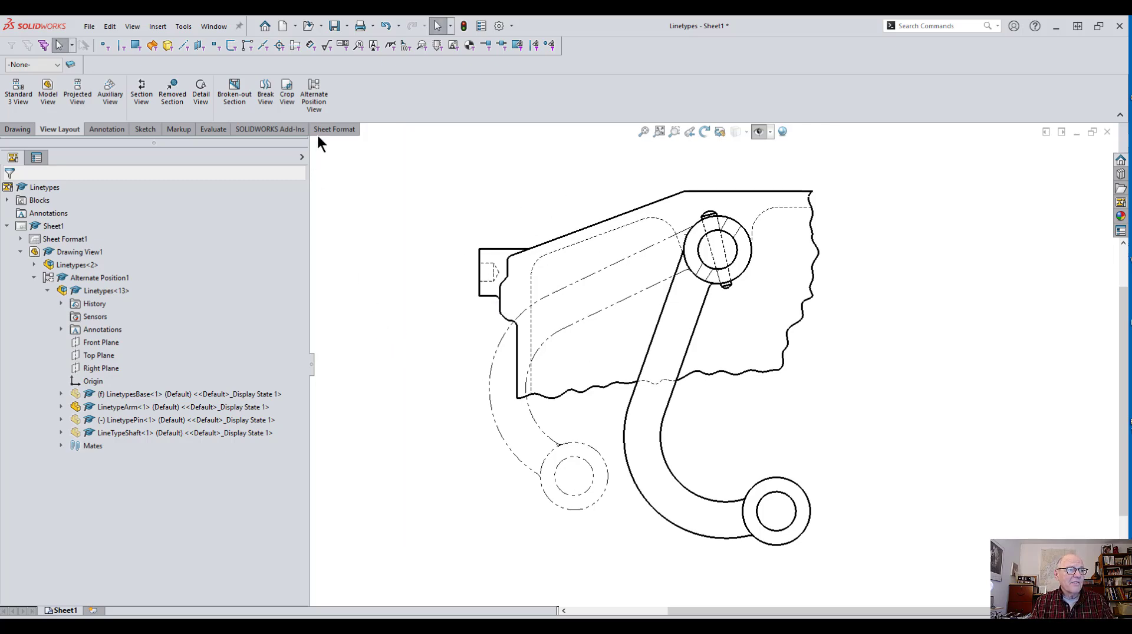